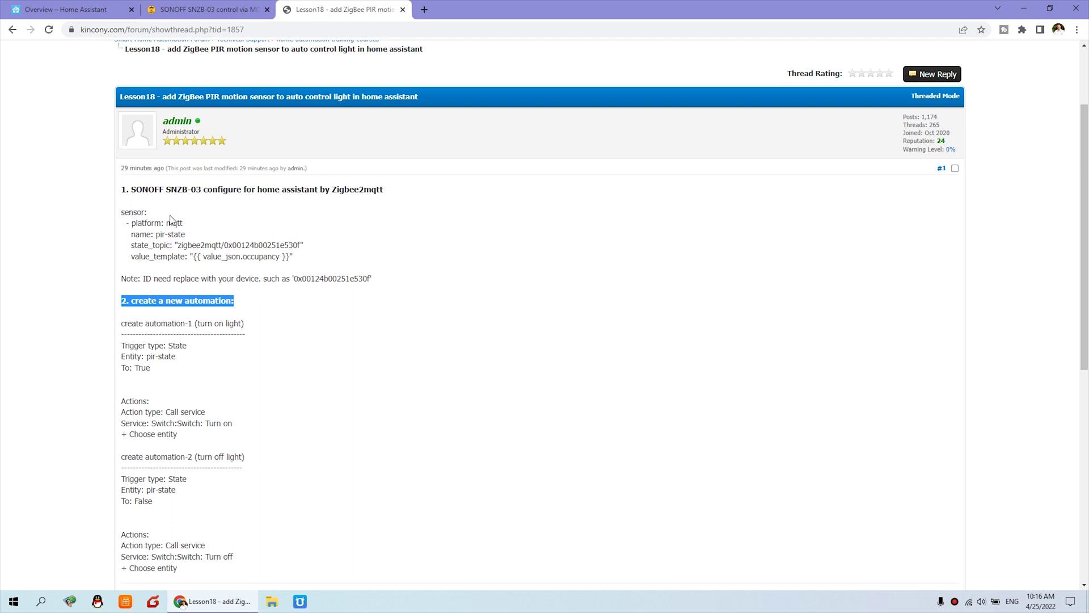
Step: Review the SONOFF SNZB-03 sensor configuration in the lesson post, including the sensor name and state topic
drag(182, 186, 345, 190)
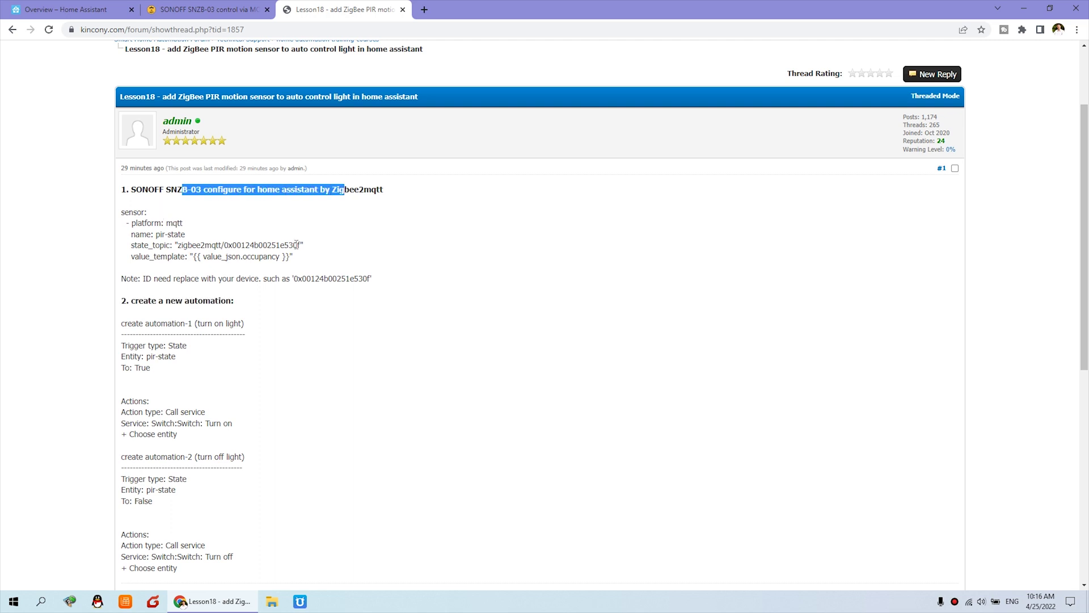
drag(301, 259, 191, 235)
click(156, 240)
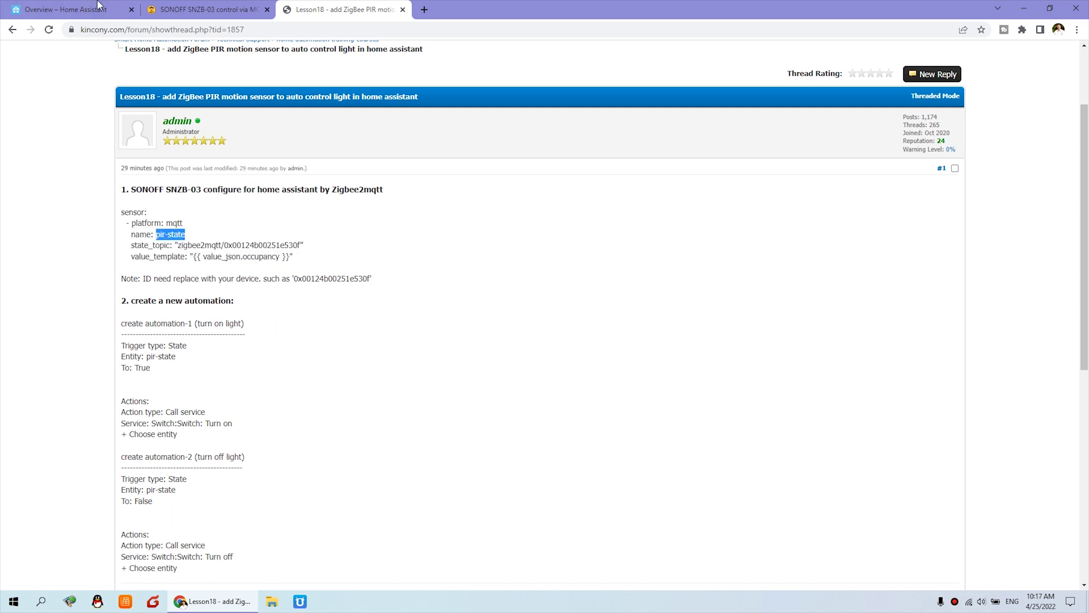
drag(304, 245, 173, 245)
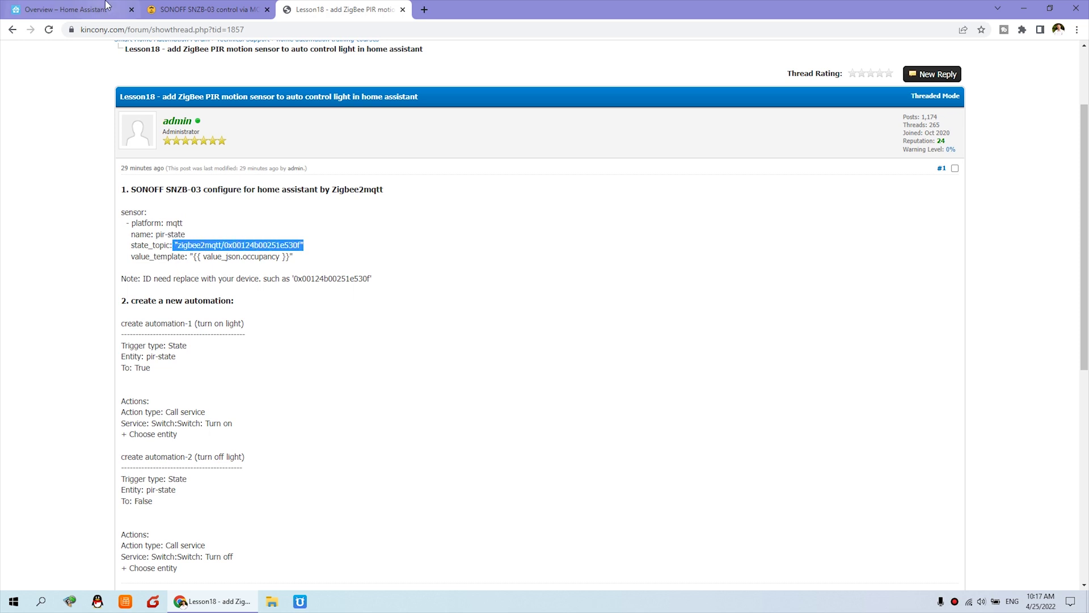
Step: Permit all new devices to join in Home Assistant's Zigbee2MQTT page and clear its log
click(199, 9)
click(79, 9)
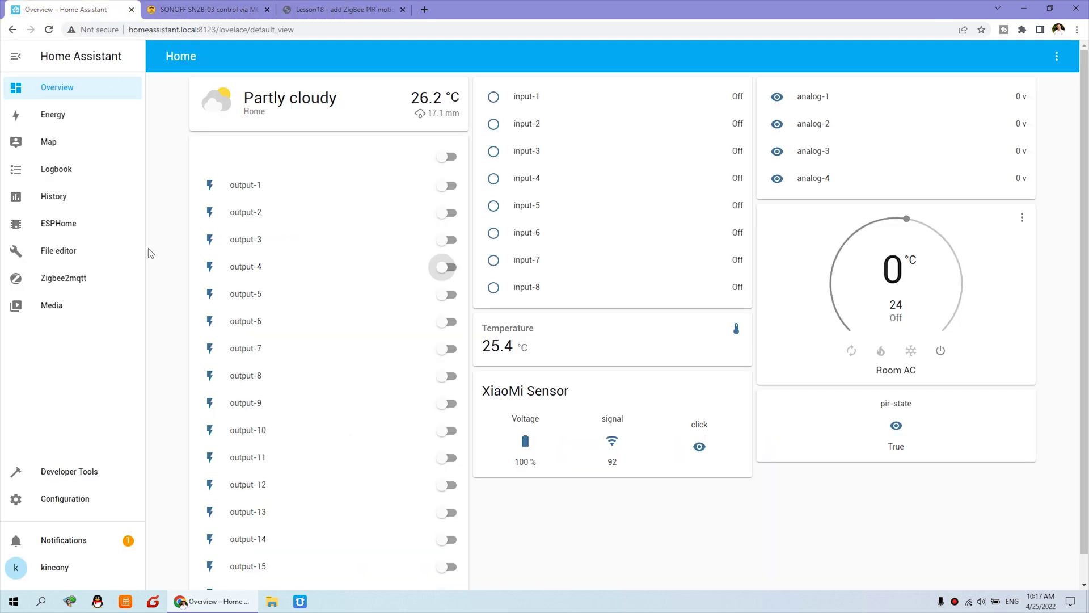
click(67, 281)
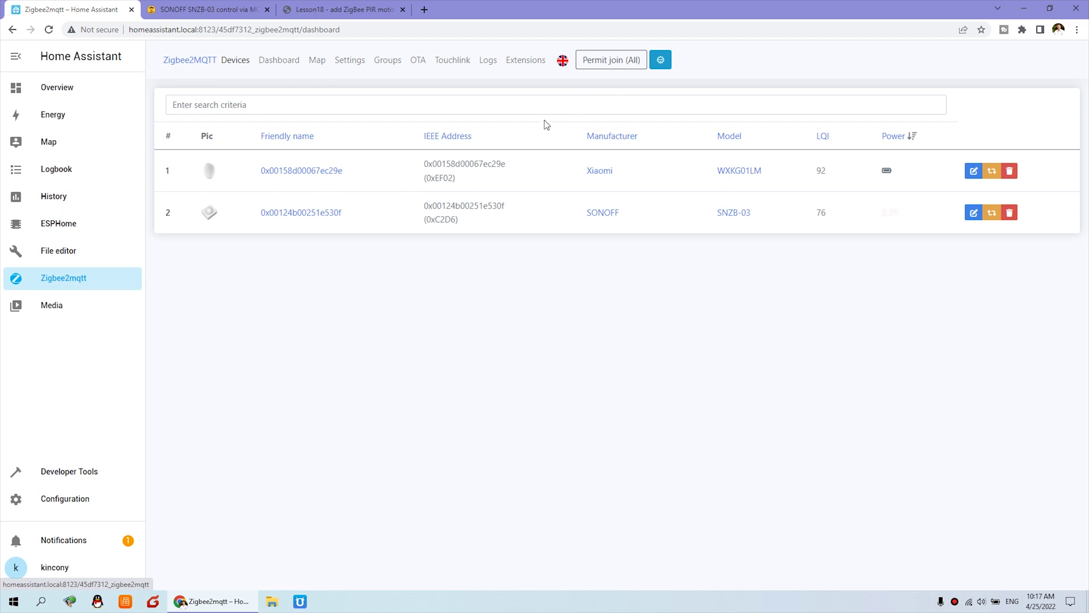
click(617, 68)
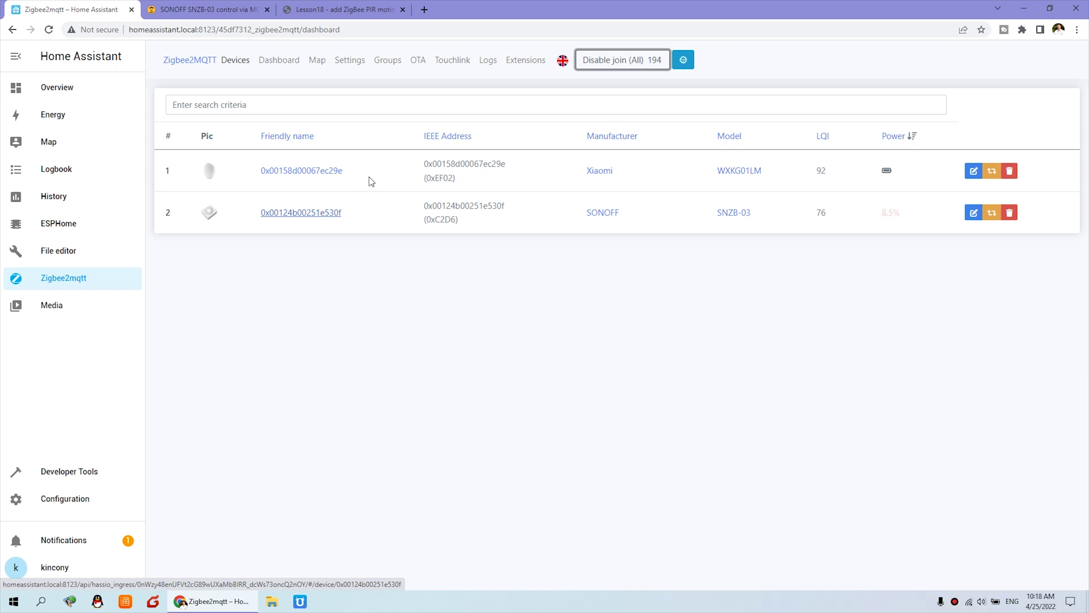
click(489, 66)
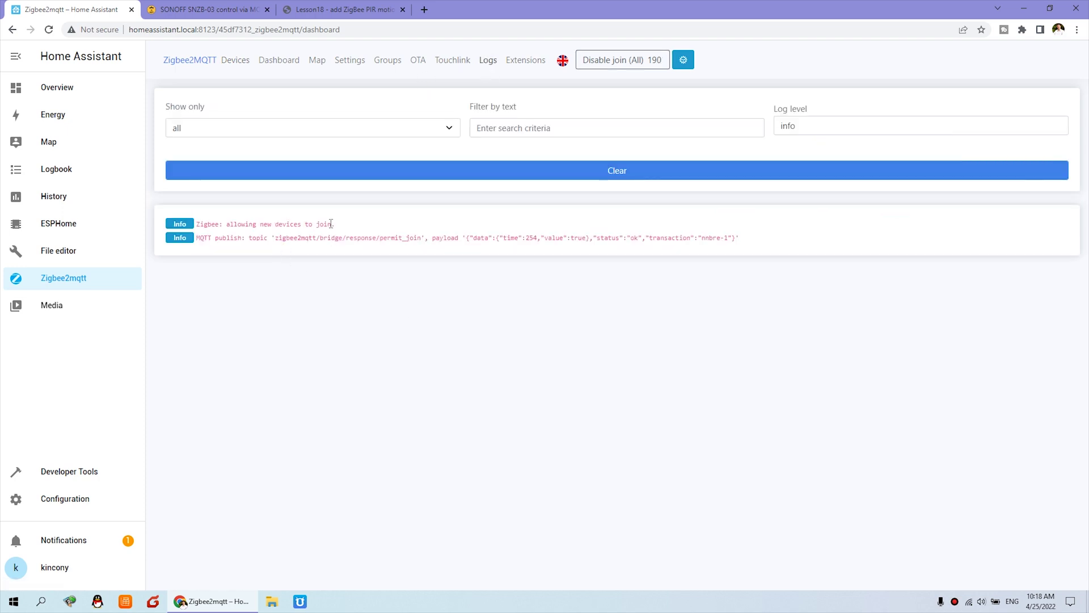
click(625, 173)
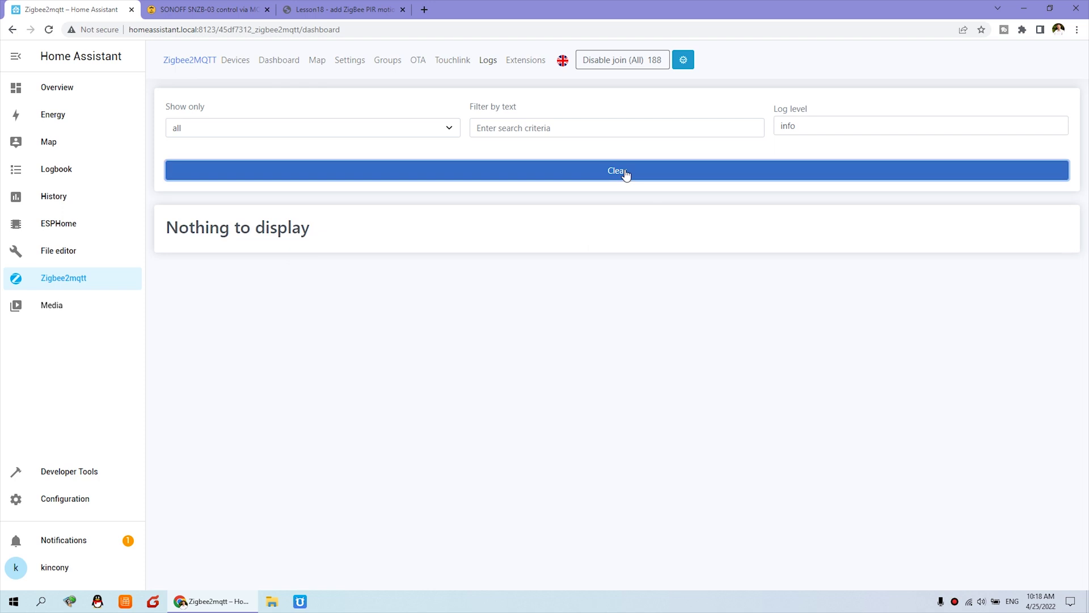
Step: Disable joining for all devices from the Zigbee2MQTT log view and clear the log entries
click(64, 92)
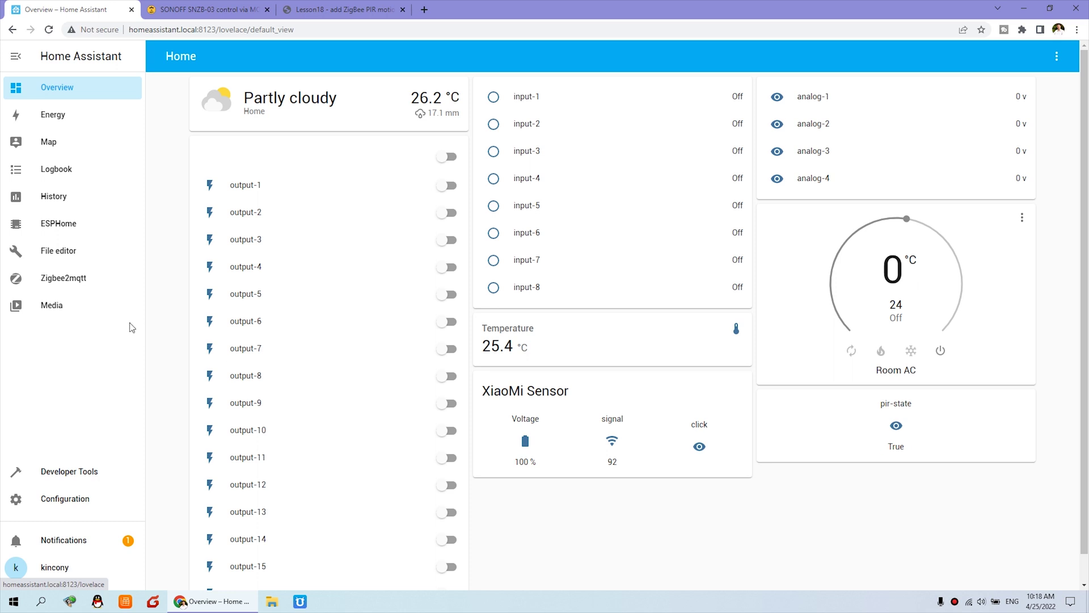
click(111, 280)
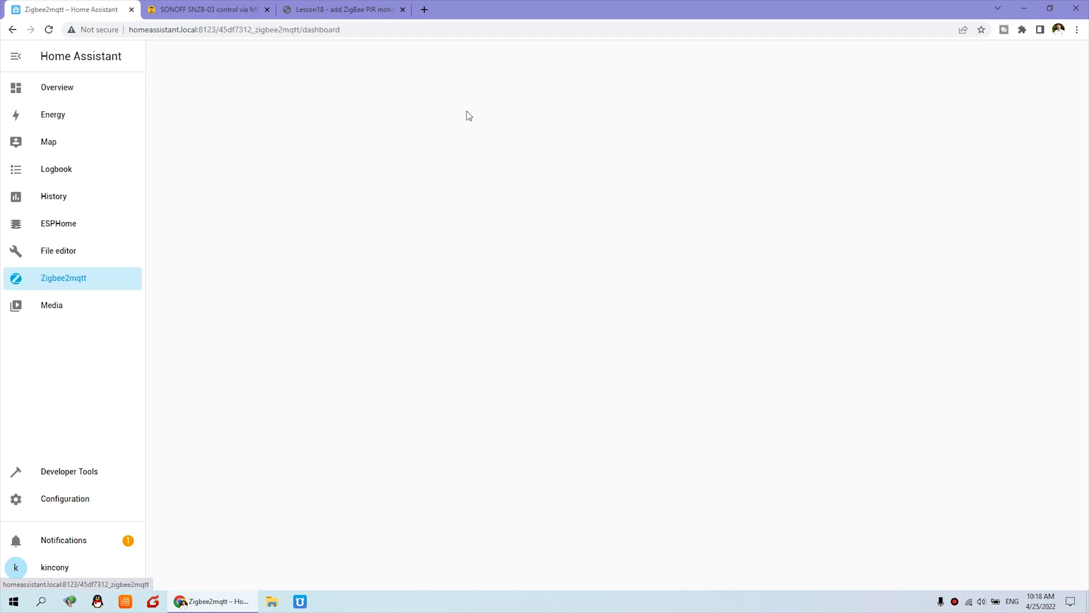
click(488, 61)
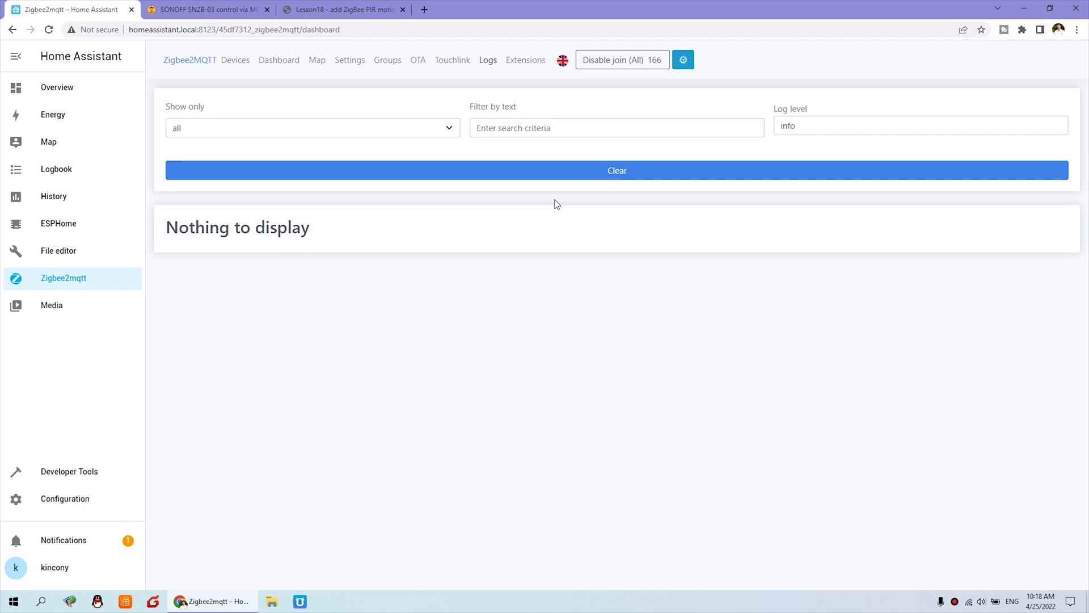
click(635, 61)
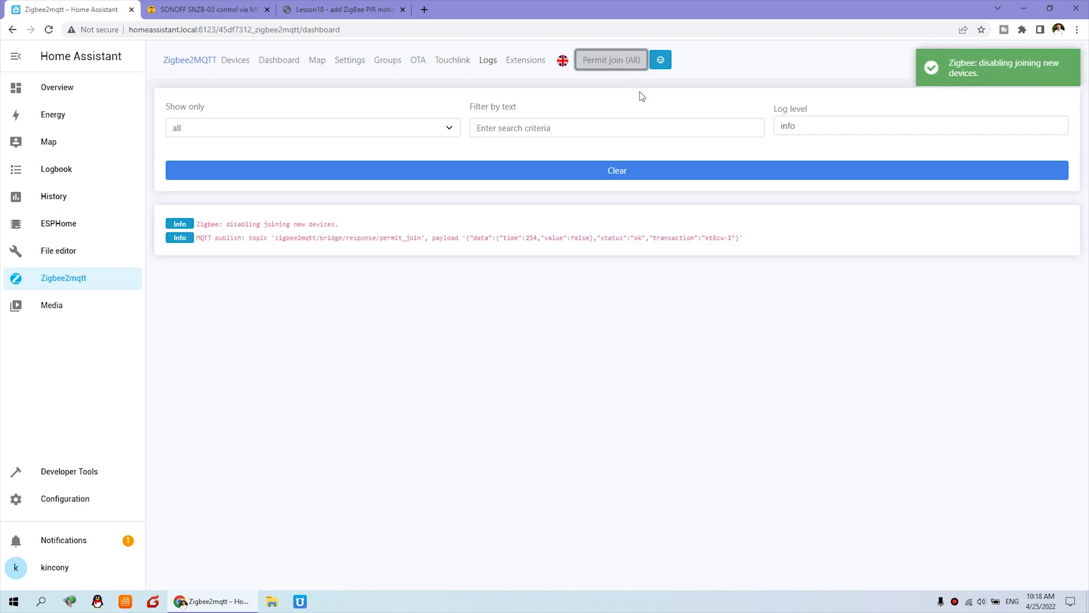
click(653, 172)
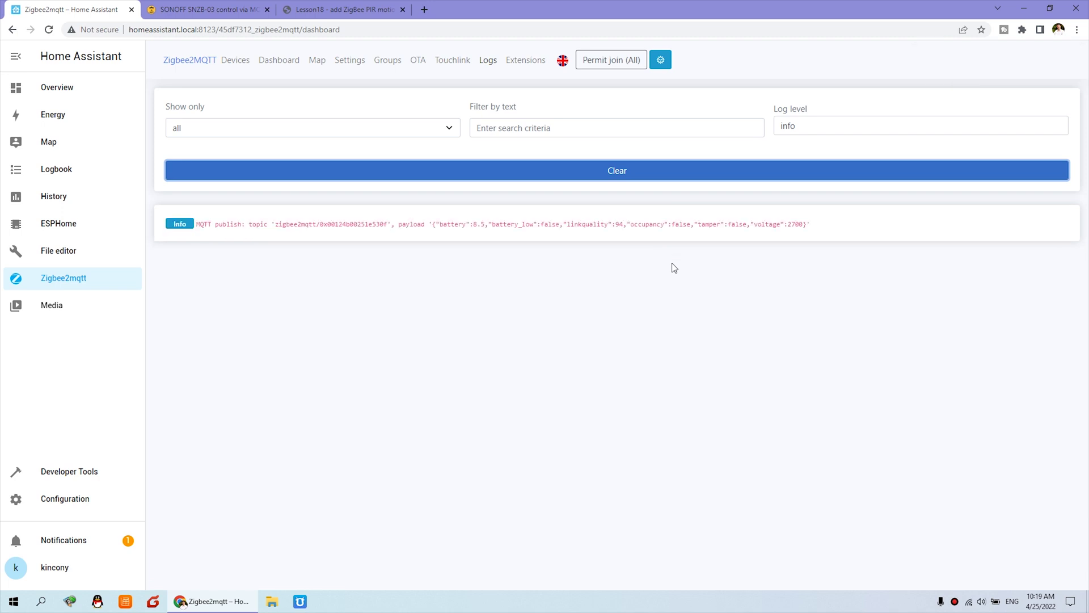
Step: Examine the motion sensor's published MQTT messages in the log and compare their occupancy values
drag(199, 222, 810, 217)
click(668, 222)
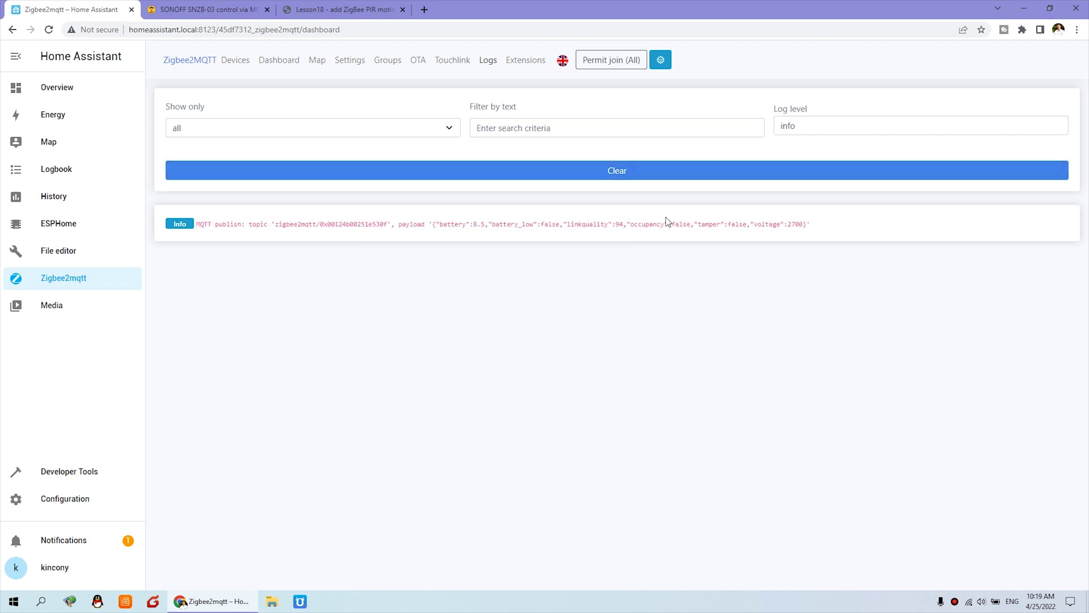
drag(631, 225, 693, 224)
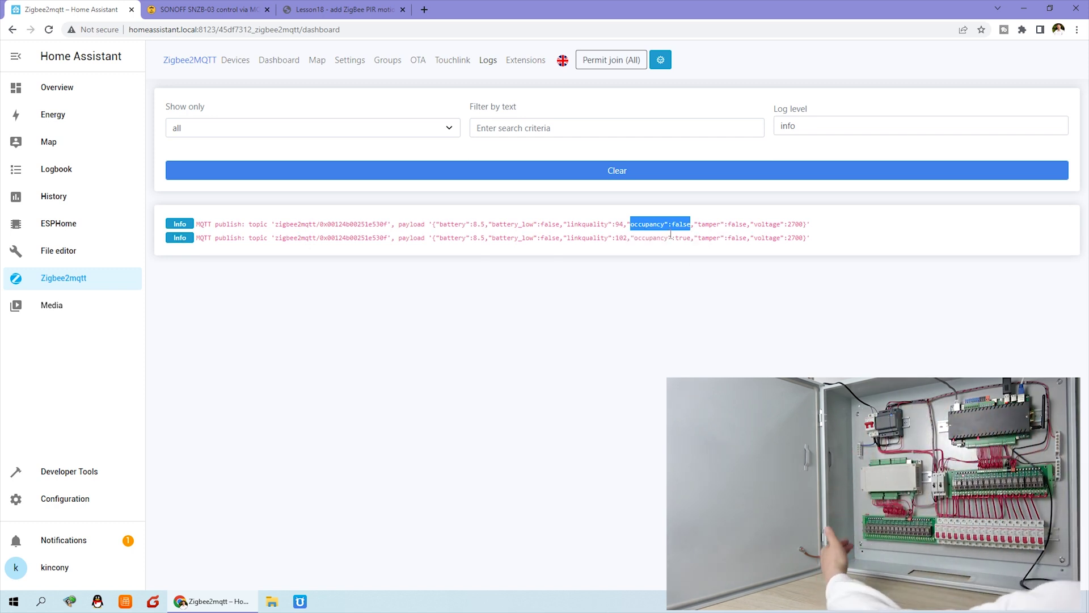
drag(636, 238, 693, 241)
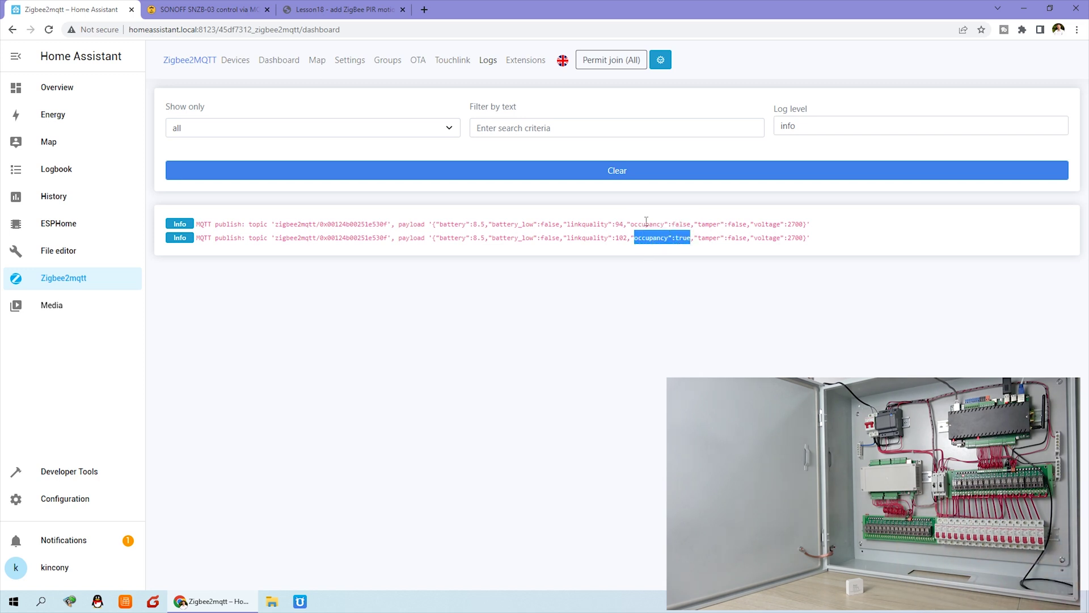
drag(630, 224, 692, 239)
click(674, 238)
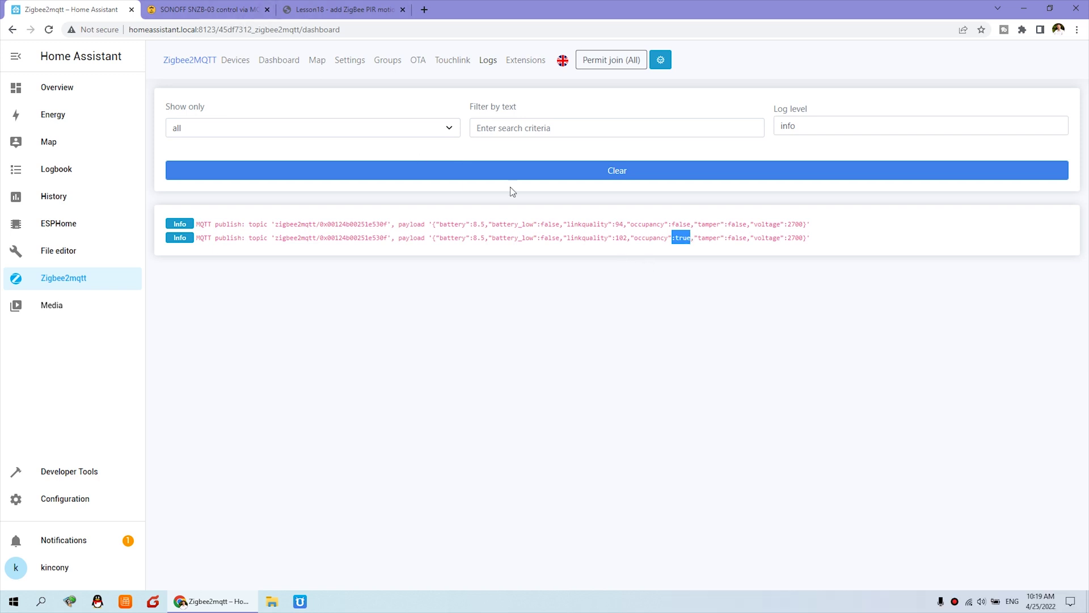
Step: Copy both of the motion sensor's MQTT log messages into a new Notepad document
drag(817, 239, 200, 225)
key(super)
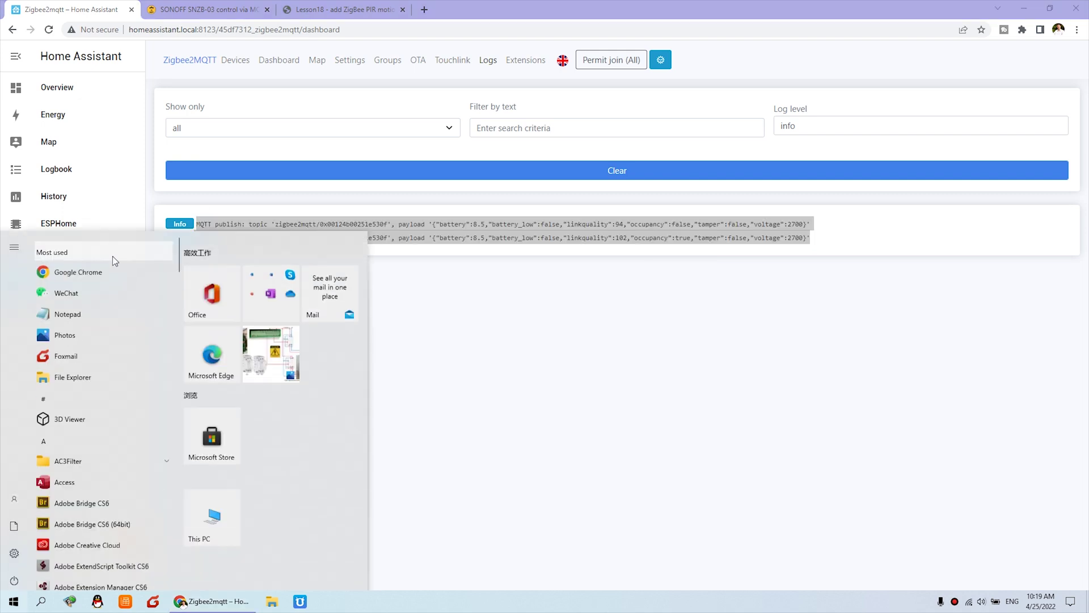
click(97, 301)
text(MQTT publish: topic 'zigbee2mqtt/0x00124b00251e530f', payload '{"battery":8.5,"battery_low":false,"linkquality":84,"occupancy":false,"tamper":false,"voltage":2700}' Info MQTT publish: topic 'zigbee2mqtt/0x00124b00251e530f', payload '{"battery":8.5,"battery_low":false,"linkquality":102,"occupancy":true,"tamper":false,"voltage":2700}')
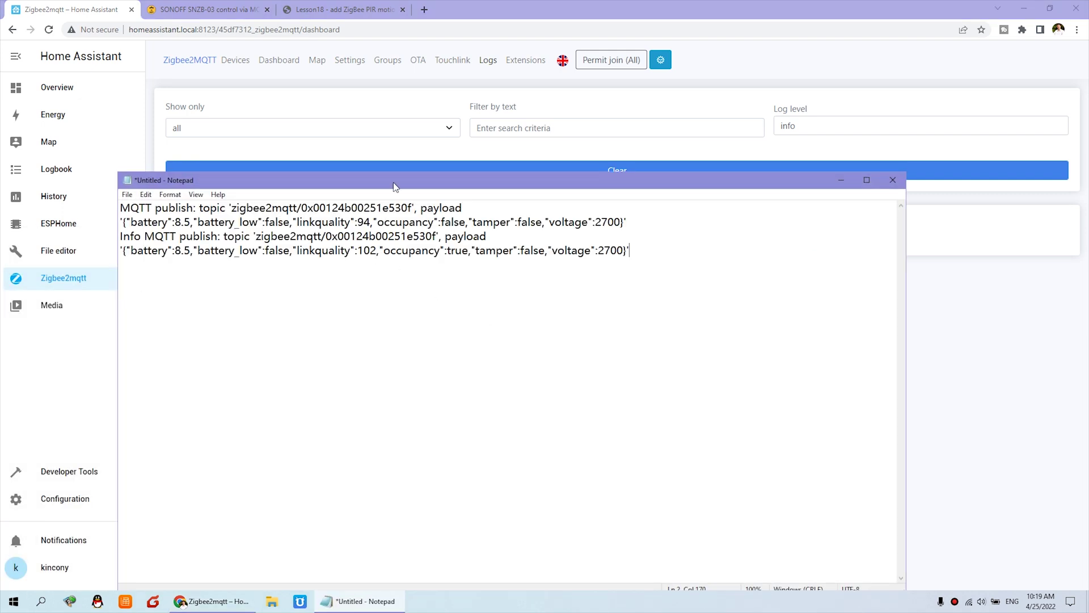
drag(397, 182, 553, 239)
Step: Compare the lesson post's state topic and value_json.occupancy template with the topic and occupancy field in the Notepad messages
click(349, 10)
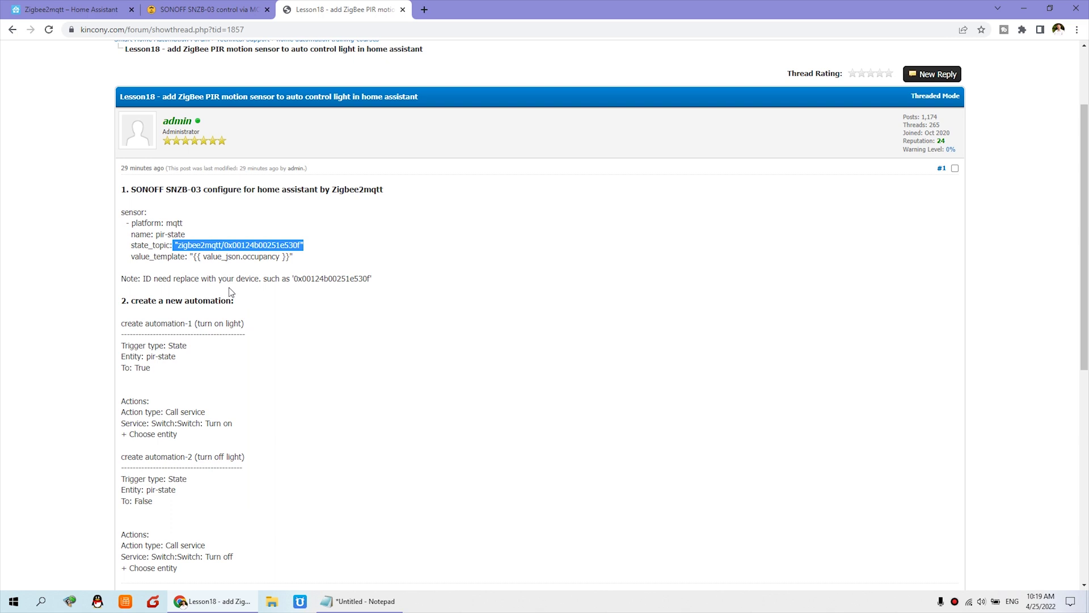
click(379, 606)
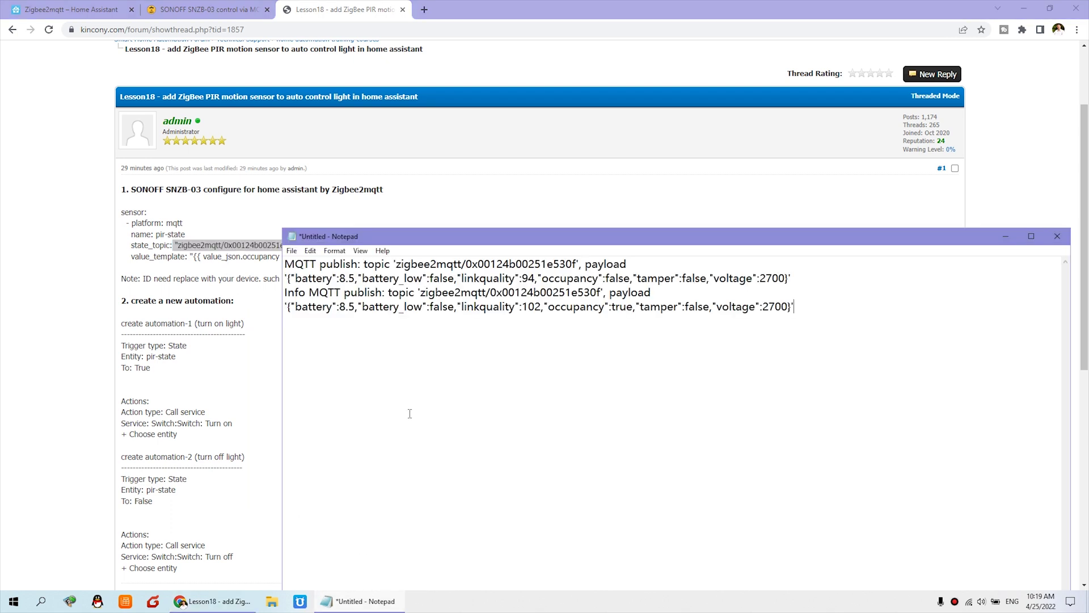
drag(421, 247, 354, 320)
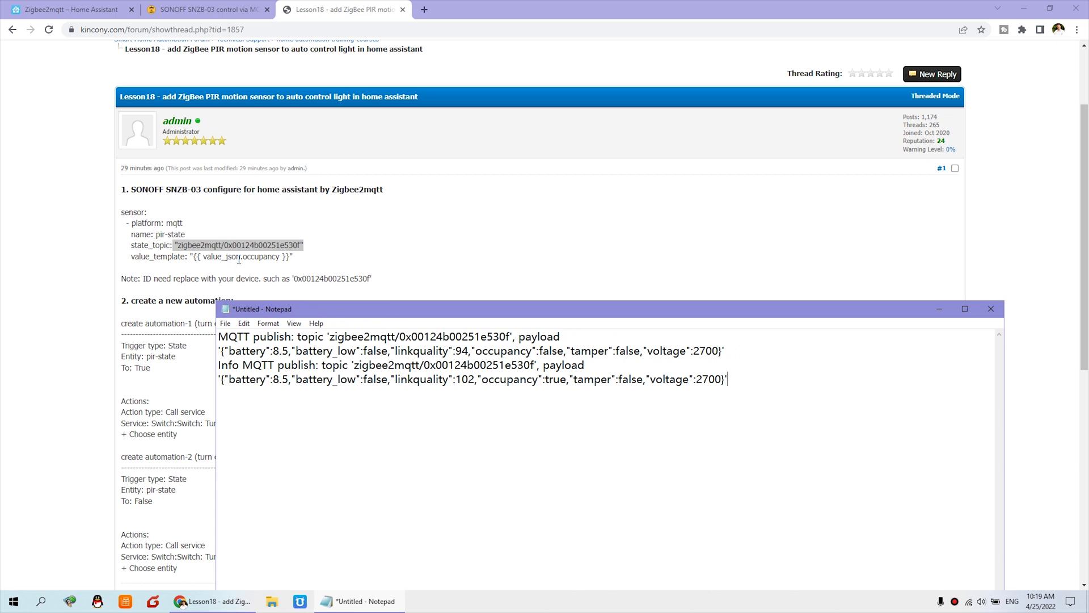
drag(244, 256, 276, 258)
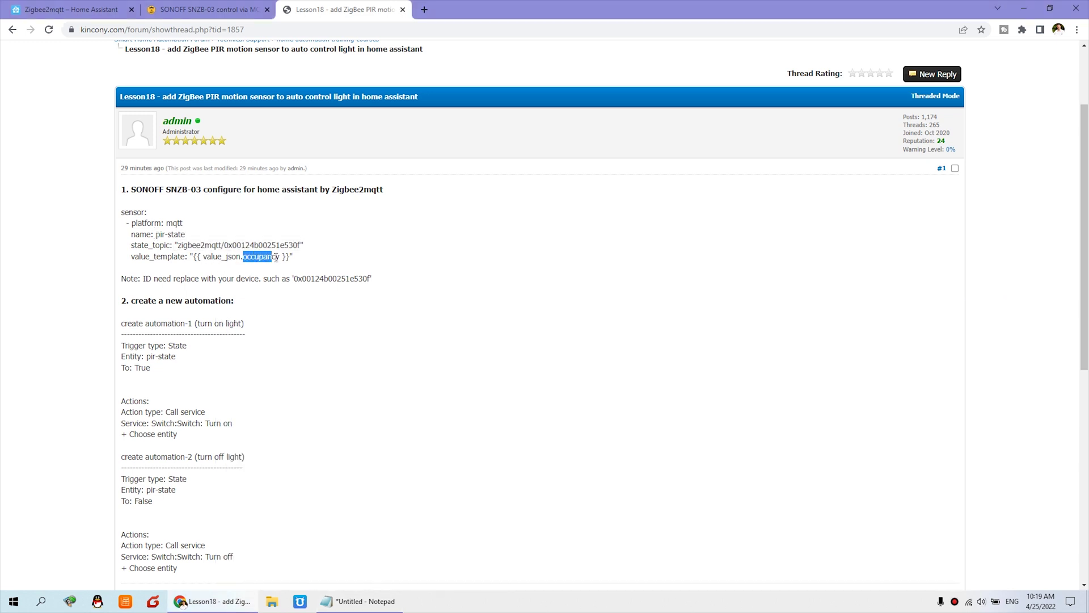
click(400, 604)
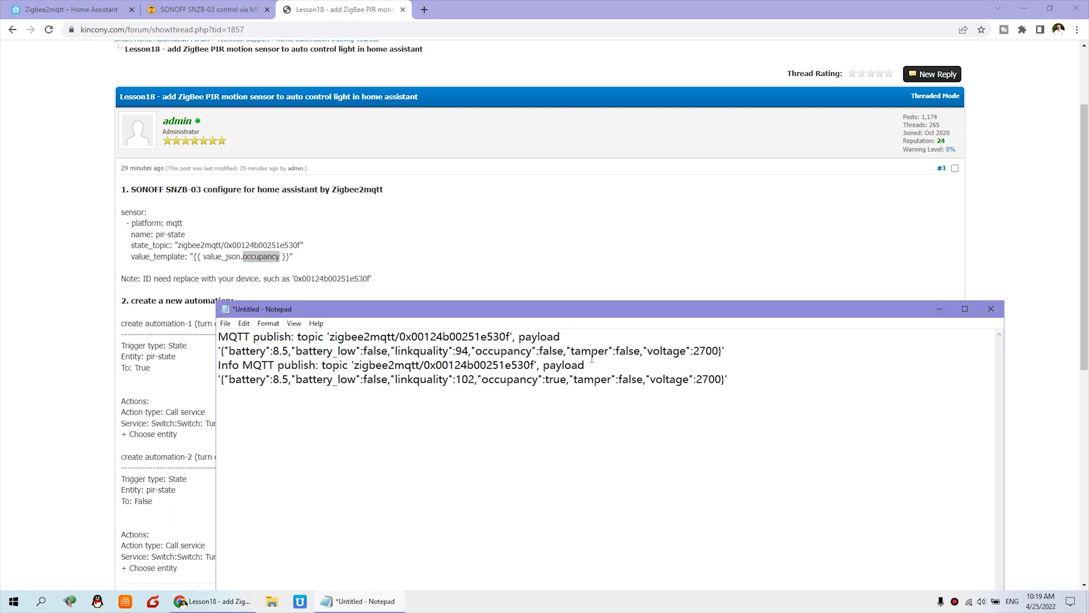
drag(476, 350, 563, 362)
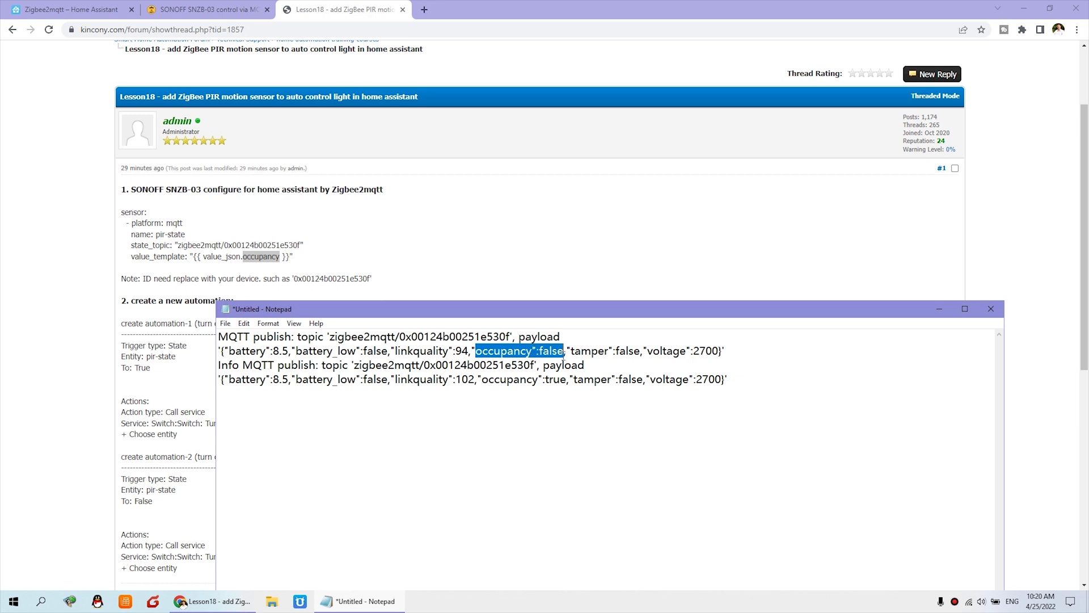
Step: Copy the pir-state MQTT sensor block, from platform to value_template, out of the lesson post
click(295, 256)
drag(309, 262, 119, 229)
right_click(160, 224)
click(180, 233)
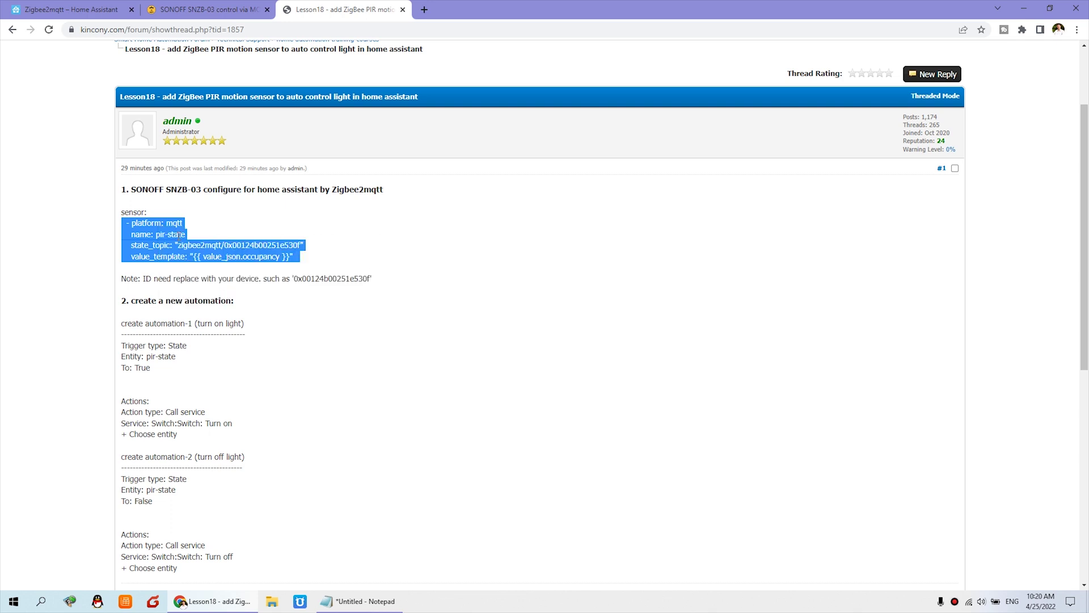
Step: Locate the pir-state MQTT sensor block in /config/configuration.yaml with Home Assistant's file editor
click(82, 7)
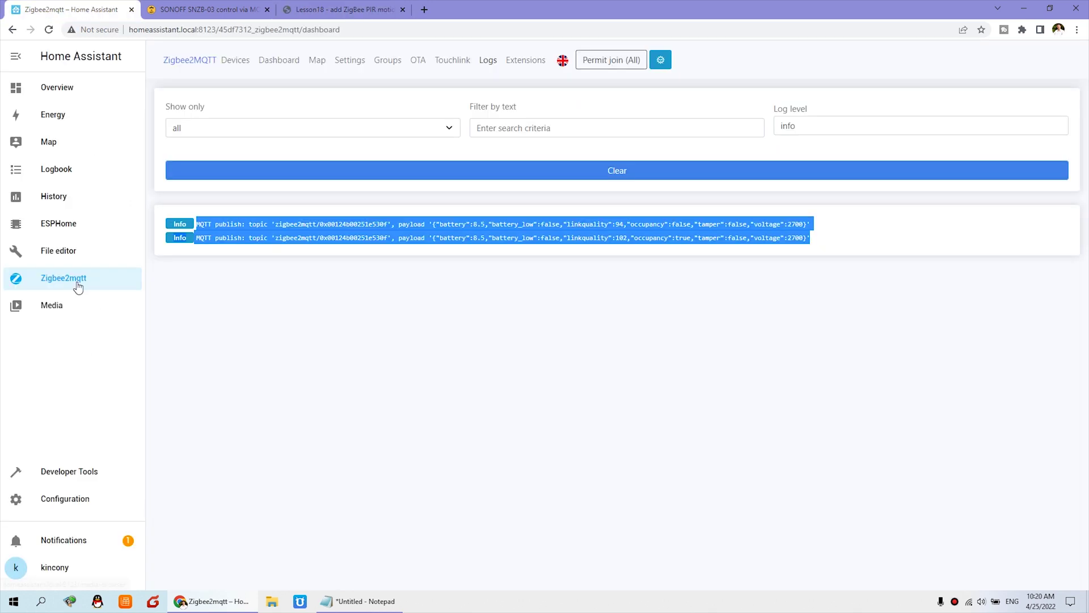
click(73, 253)
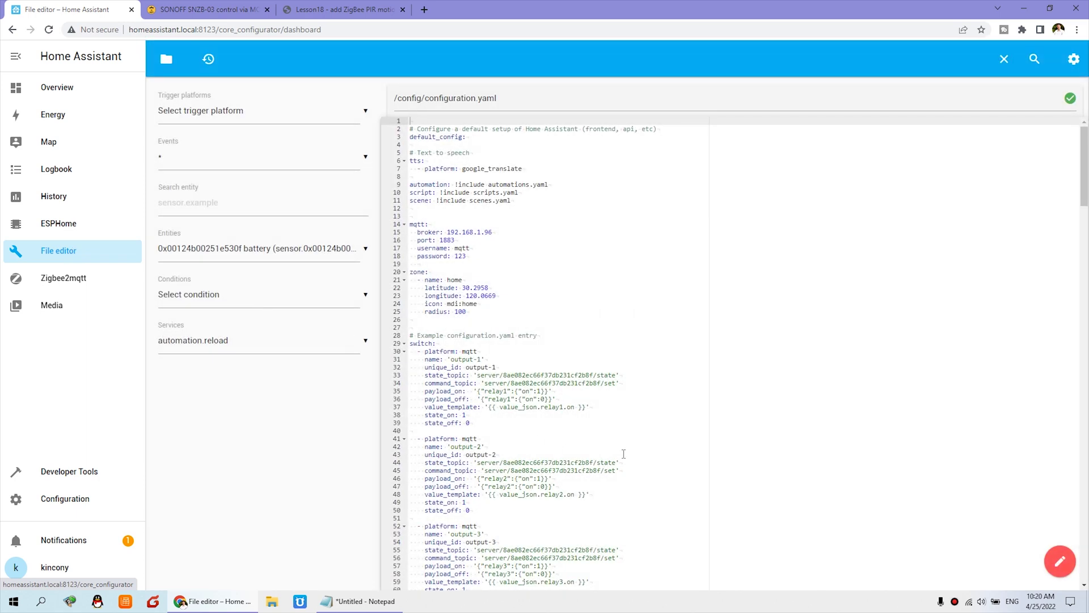
scroll(1087, 259, down, 5)
scroll(1087, 258, down, 20)
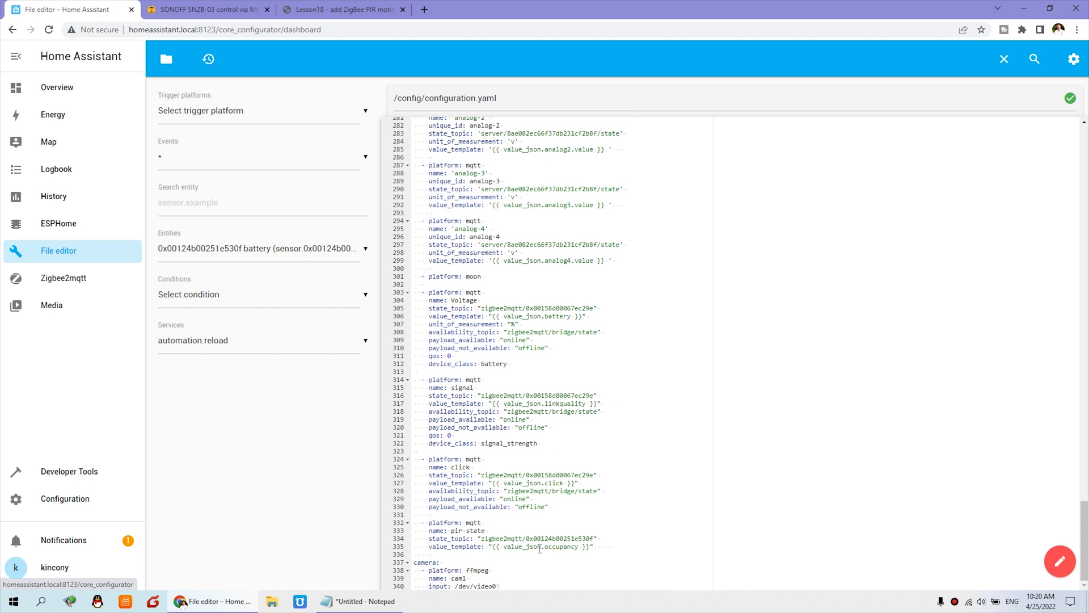
drag(614, 546, 368, 531)
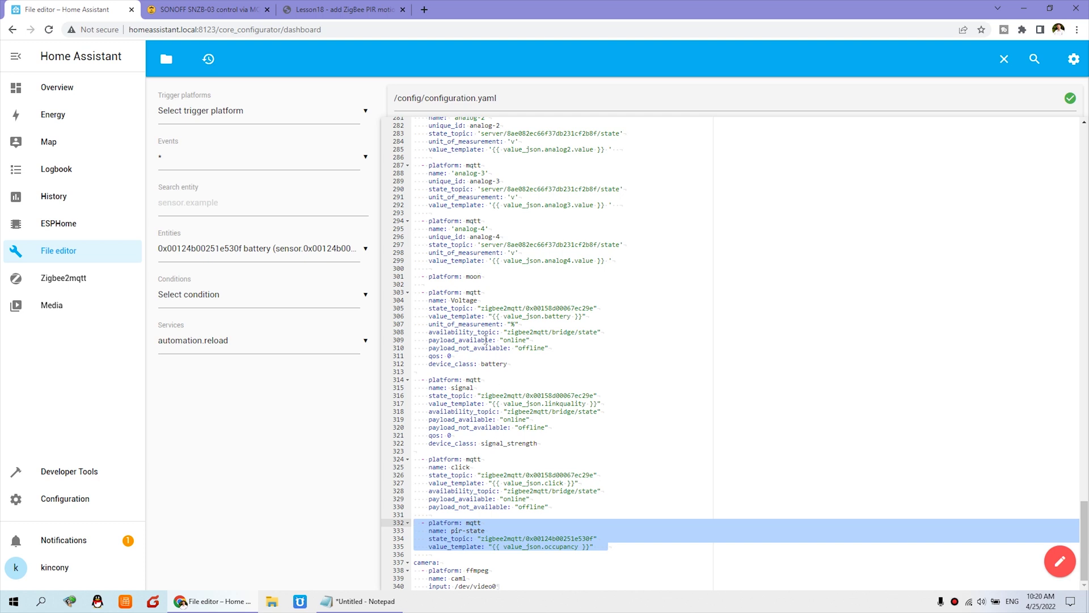
Step: Check the pir-state block's platform, name, state topic with device ID, and occupancy value template
click(467, 523)
drag(487, 531, 429, 530)
drag(609, 539, 429, 539)
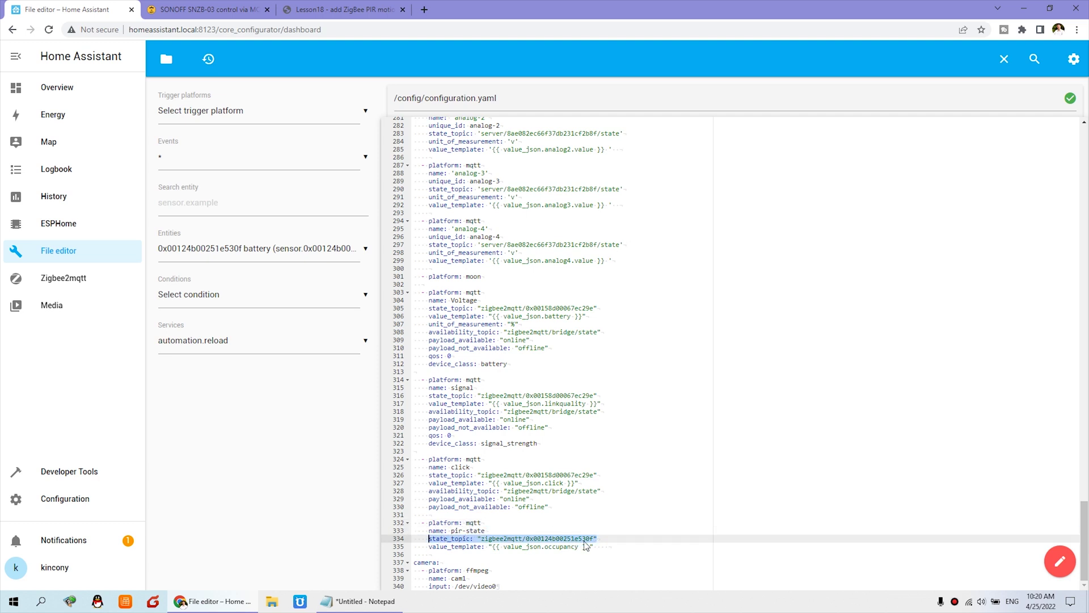
drag(592, 548, 431, 550)
drag(527, 538, 585, 534)
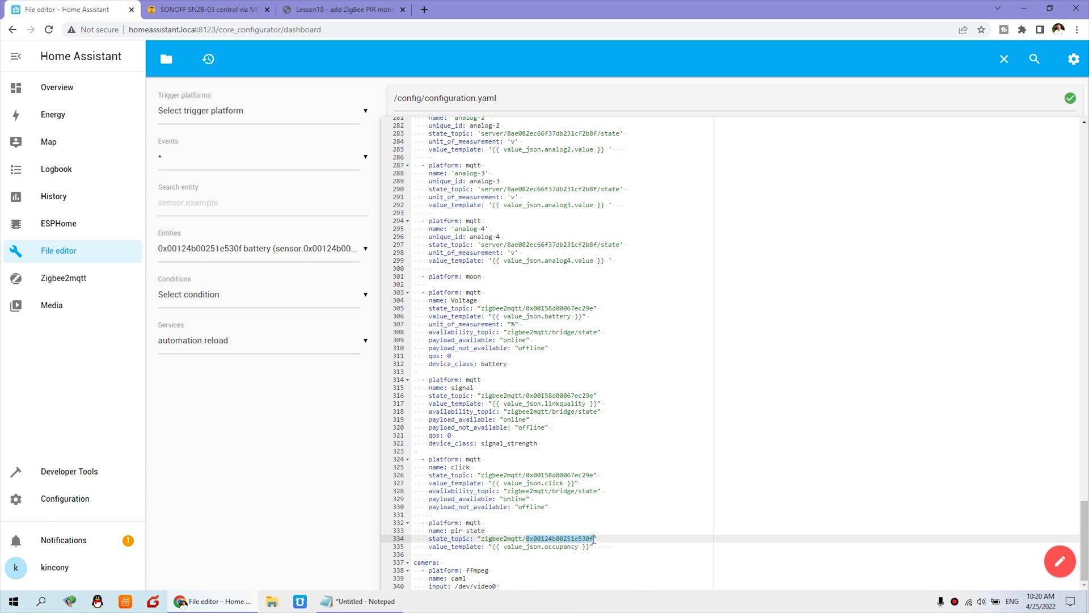
click(594, 547)
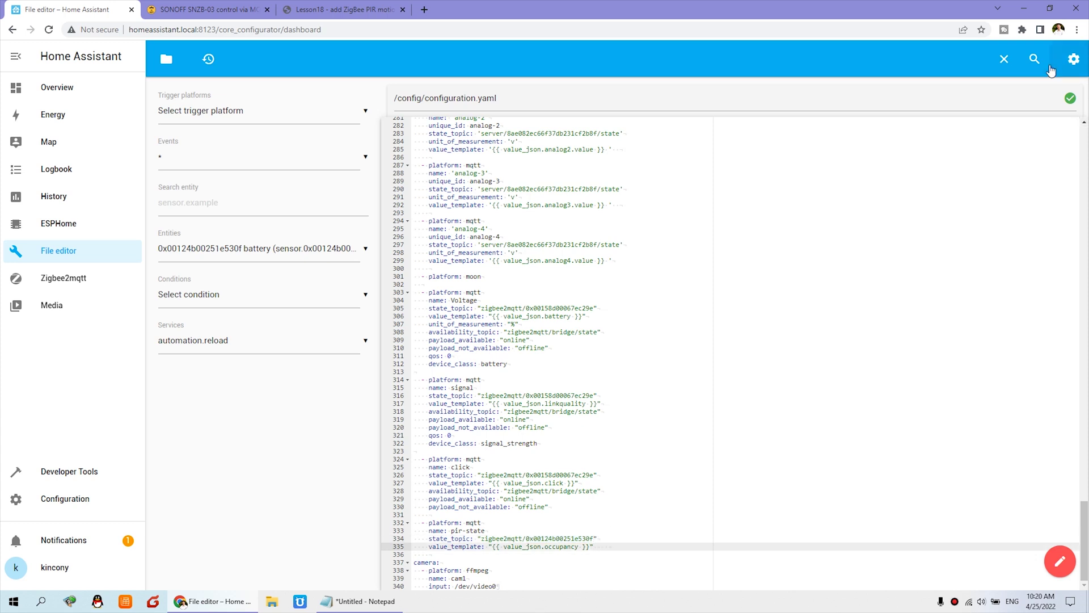
drag(1085, 530, 1085, 147)
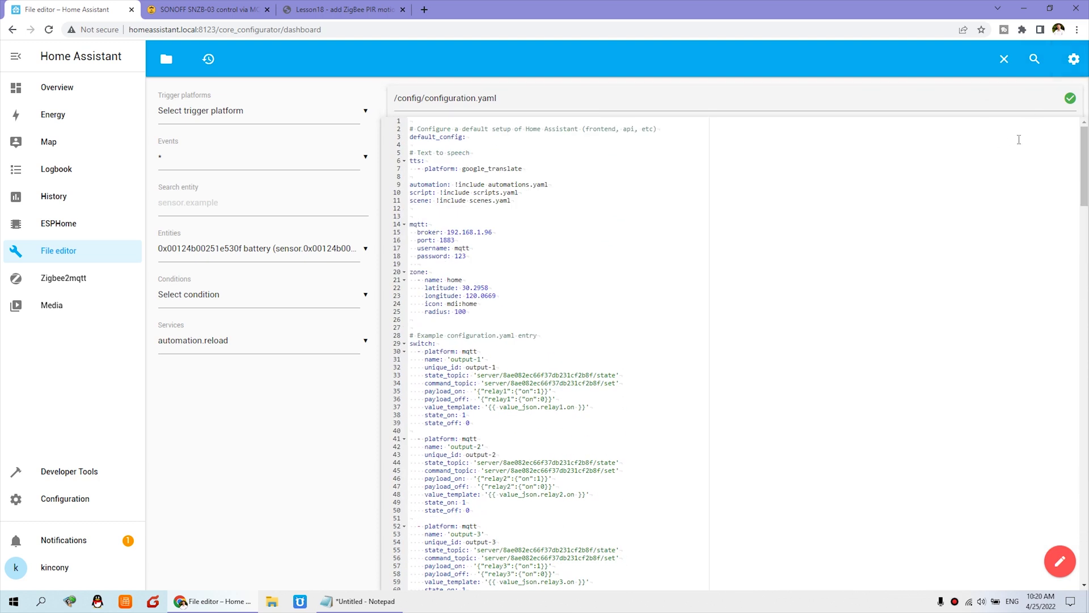
Step: Open Home Assistant's Server Controls page and locate the server restart option for loading the edited configuration
click(67, 498)
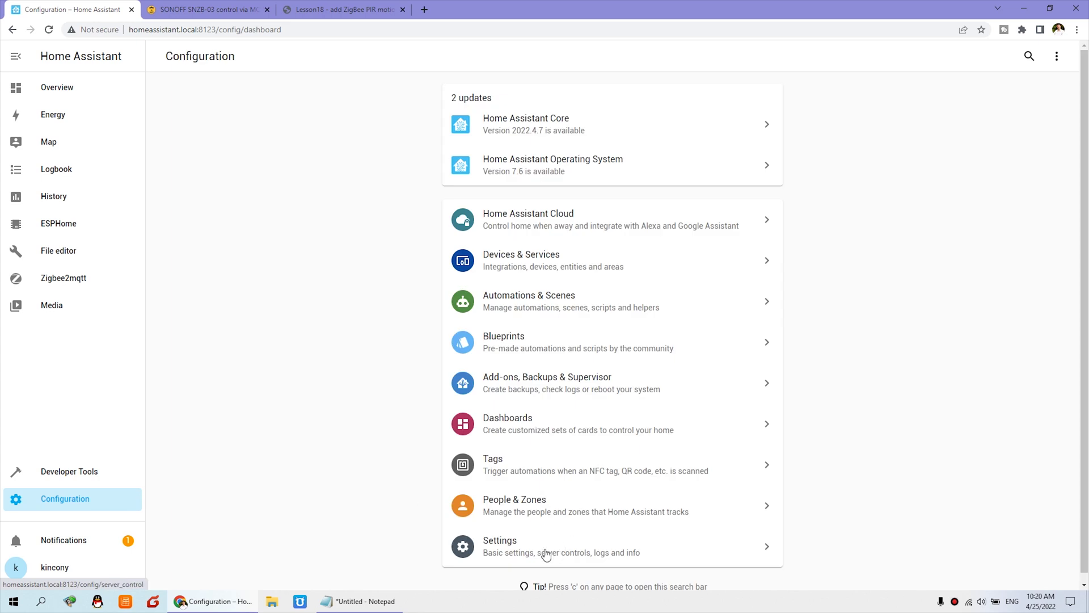
click(532, 546)
scroll(638, 456, down, 5)
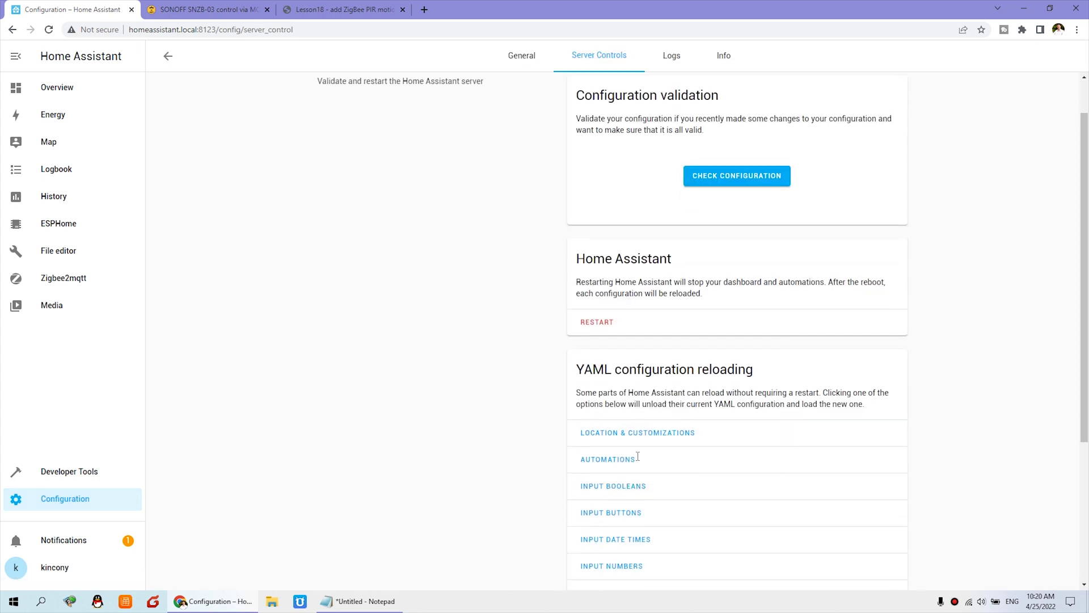
click(70, 497)
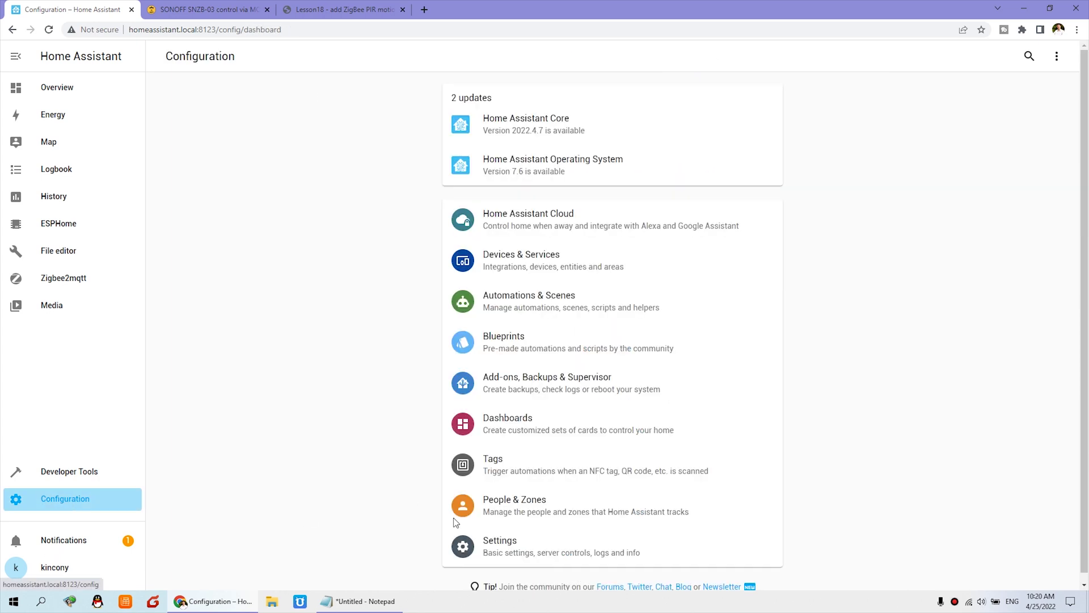
click(485, 547)
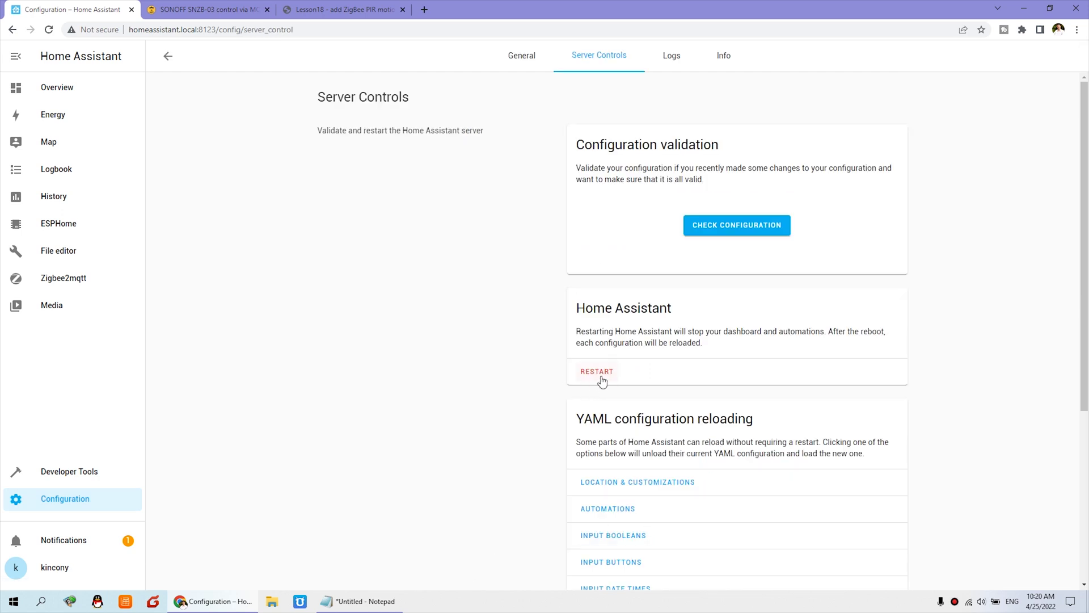
Step: Try to add a Glance card to the Home dashboard, clearing the Moon entity and searching the entities for "pir"
click(65, 92)
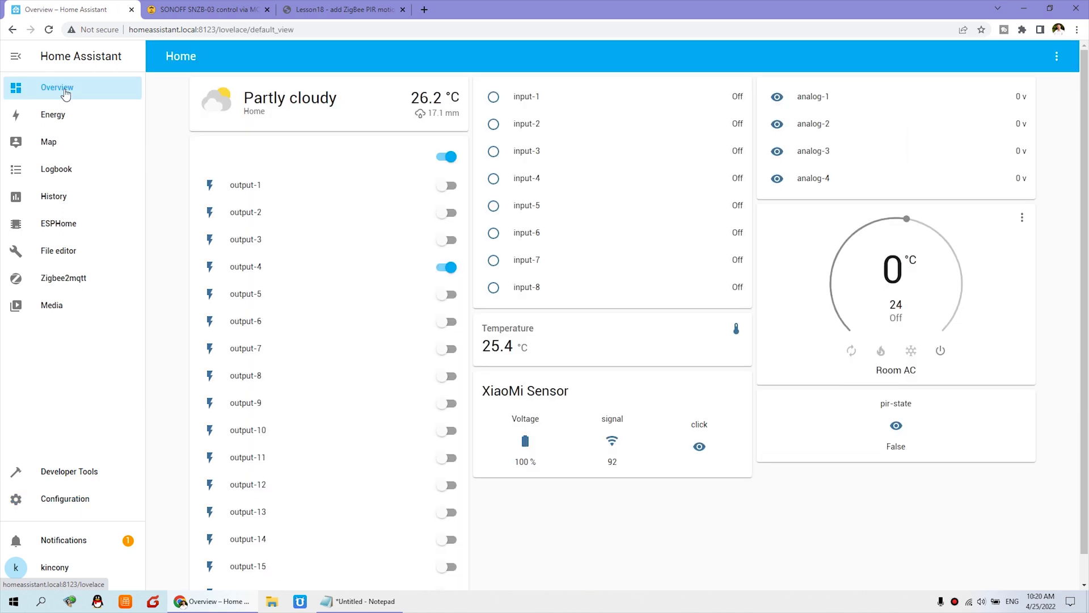
click(1057, 56)
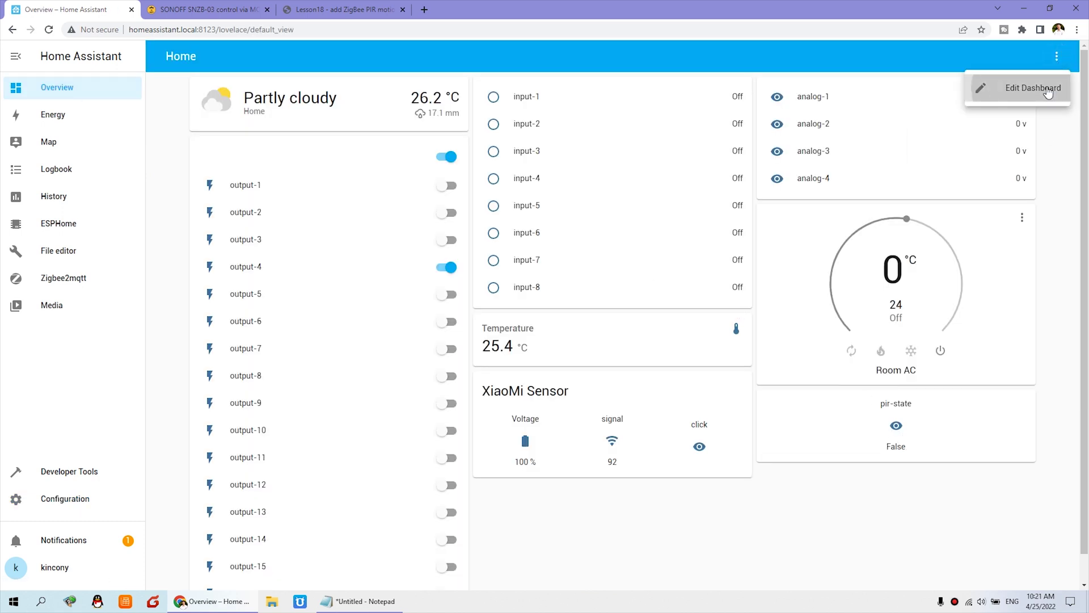
click(1048, 91)
click(1044, 571)
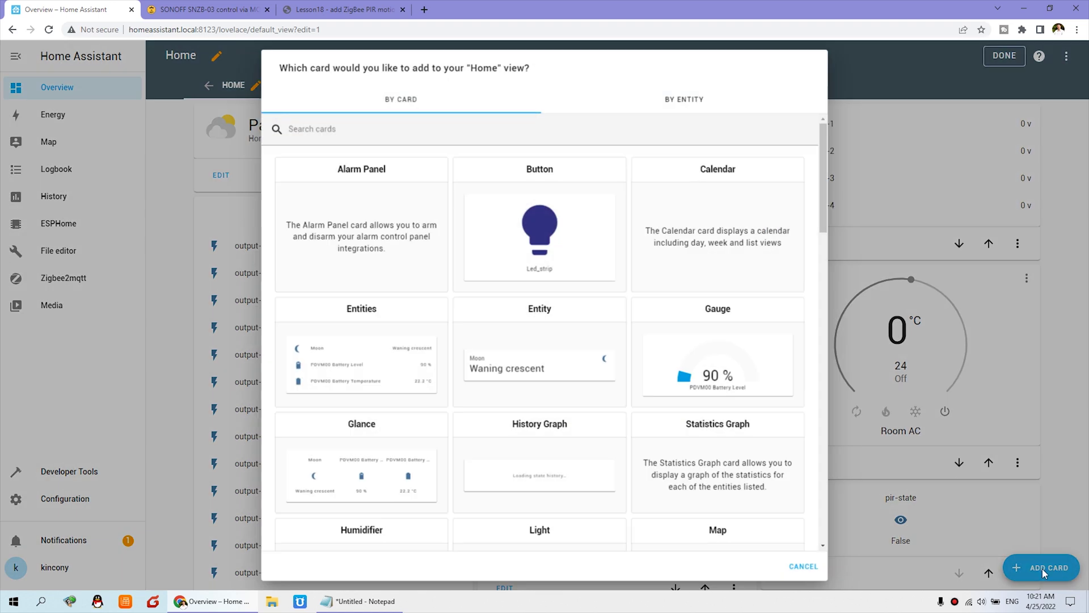
key(Escape)
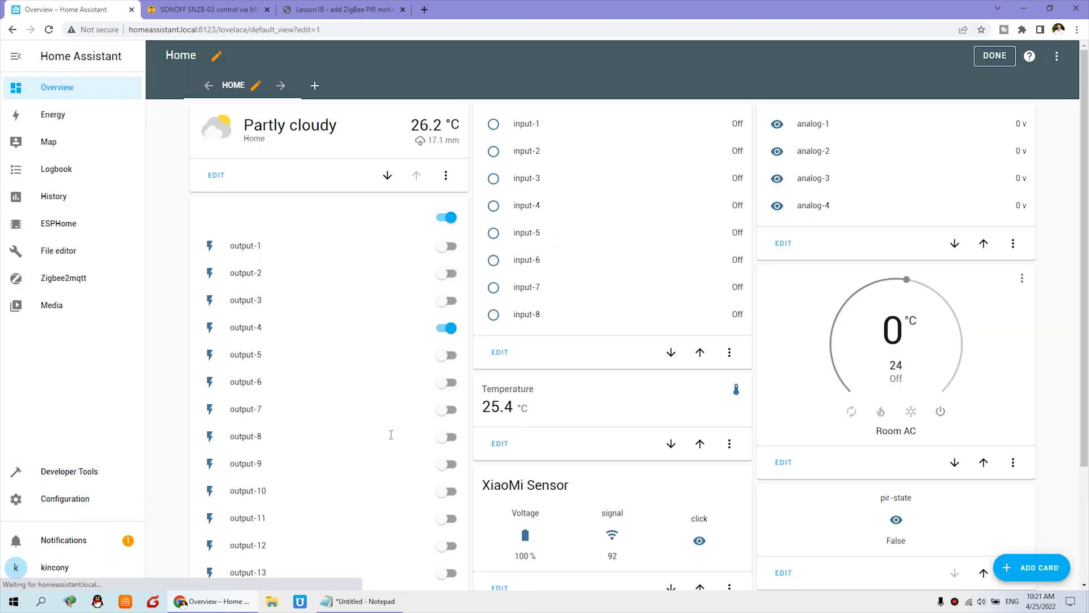
click(515, 396)
click(516, 360)
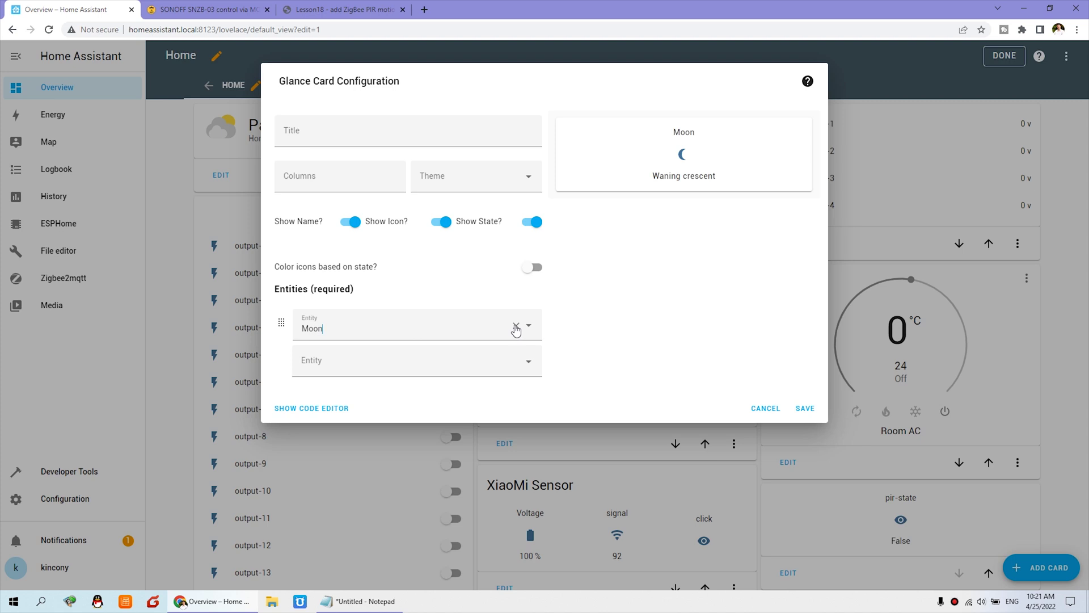
click(516, 327)
click(450, 325)
text(pir)
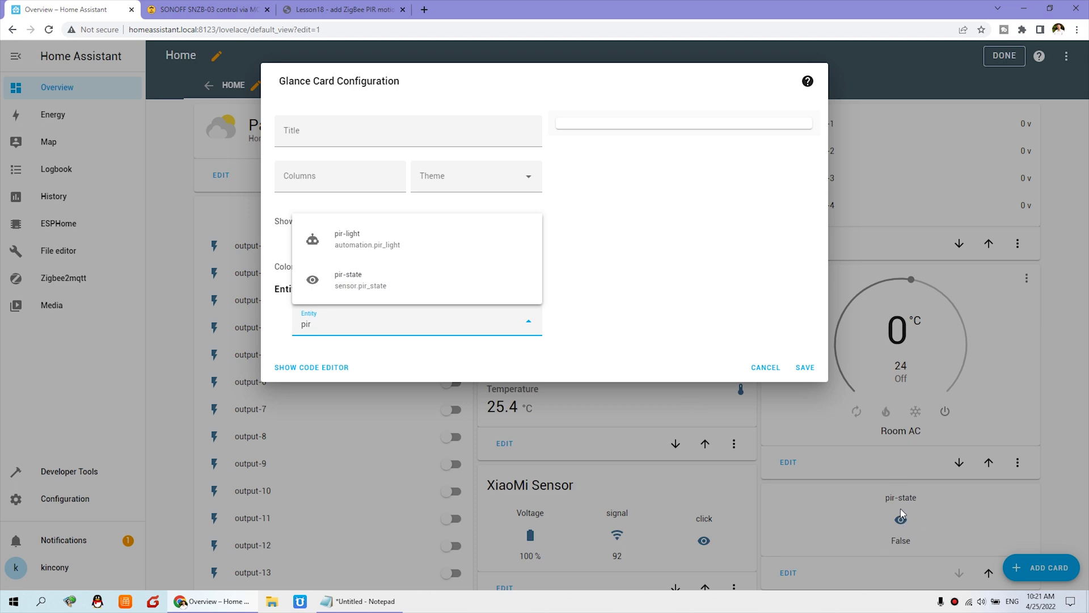
click(769, 368)
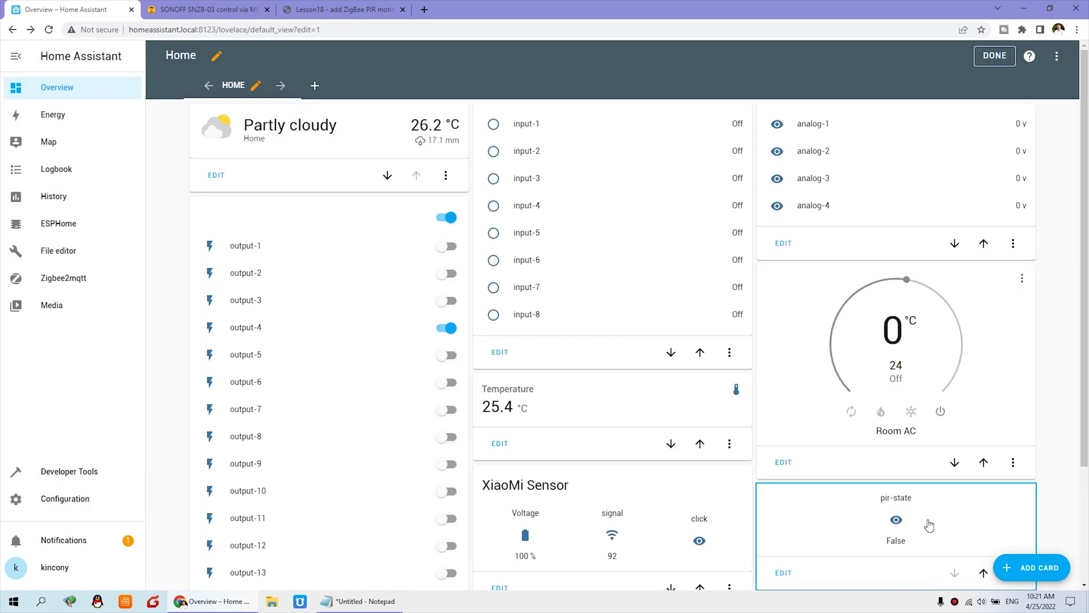
click(994, 56)
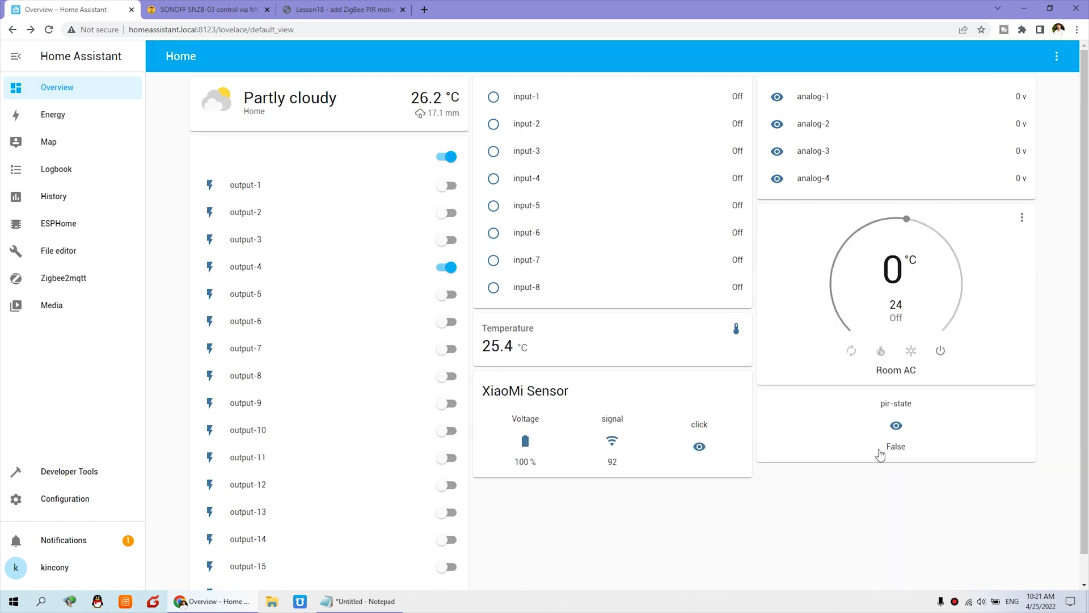
Step: Examine the pir-state sensor's current state and its full history from the Home dashboard
click(931, 451)
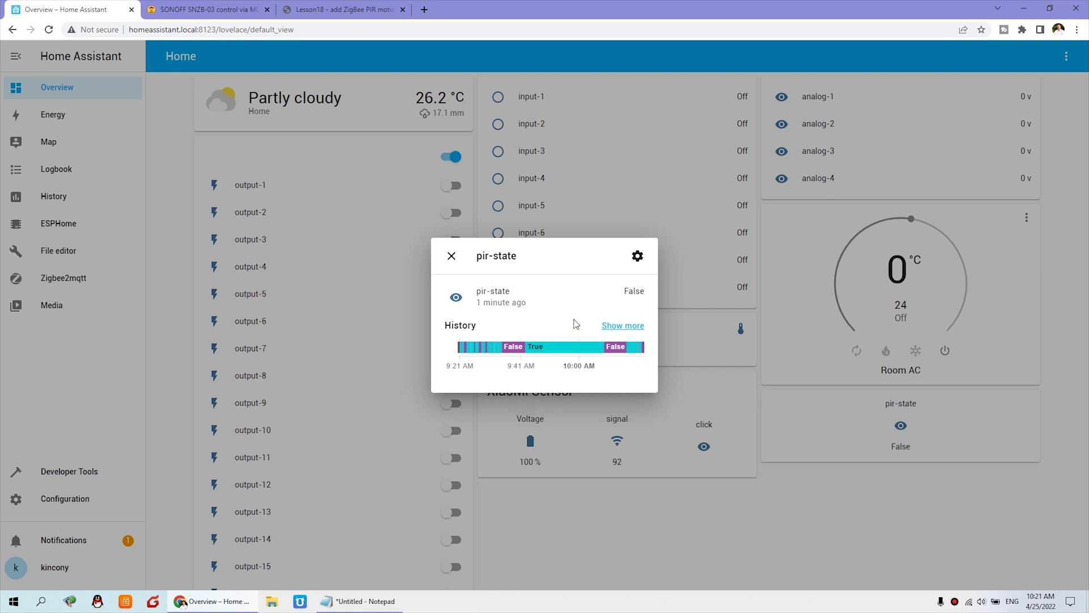
click(632, 327)
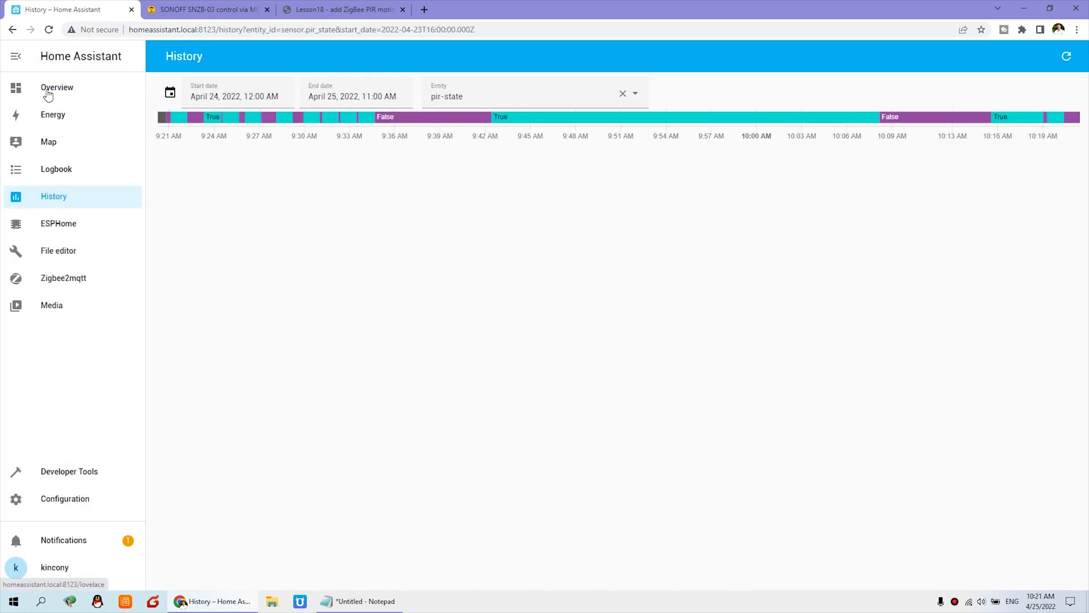
click(78, 90)
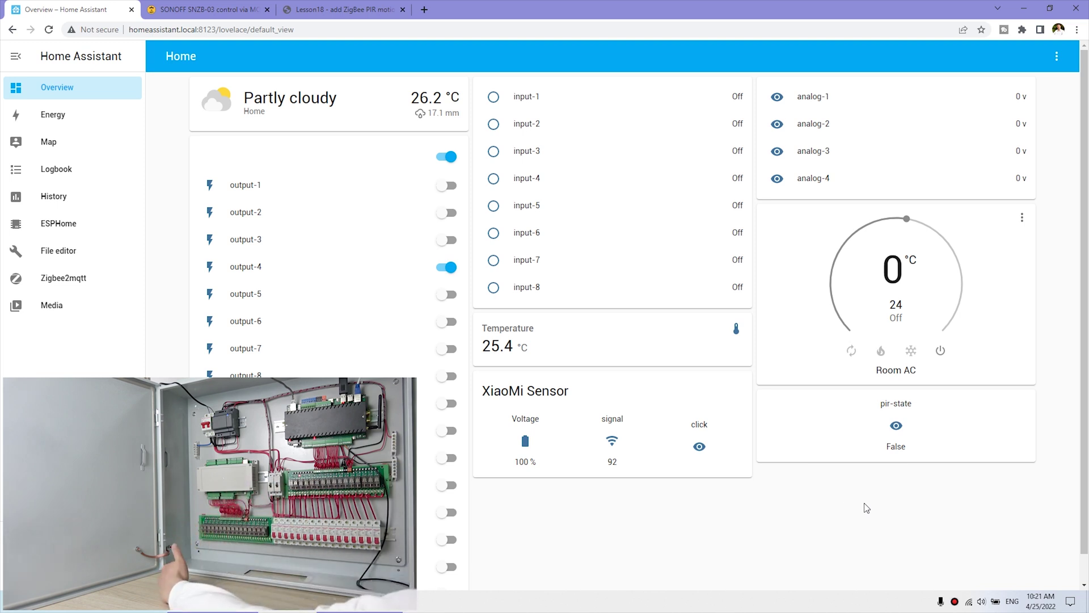
click(902, 451)
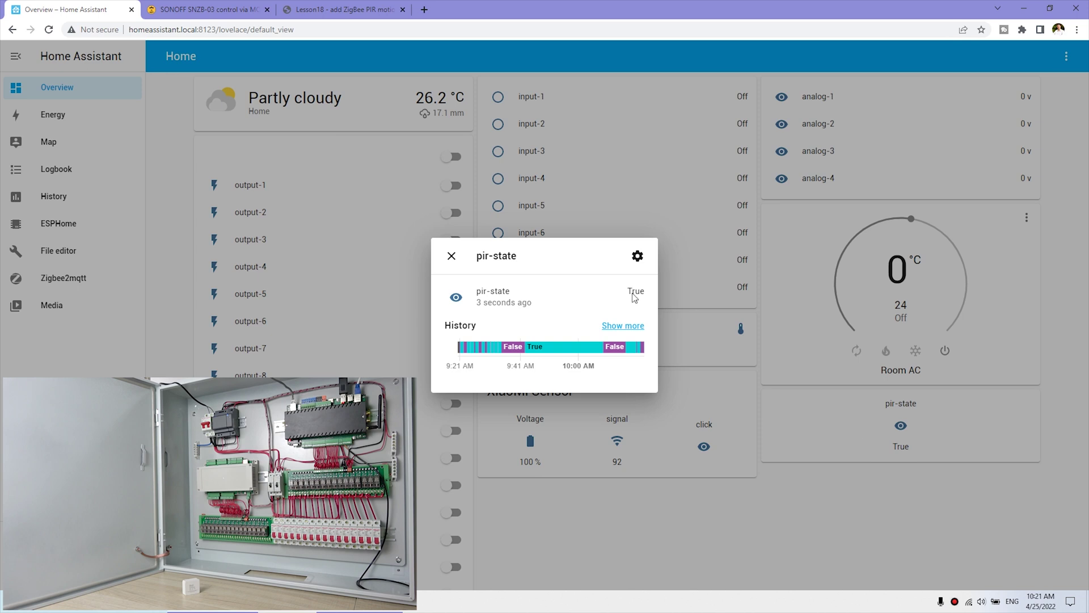
click(452, 256)
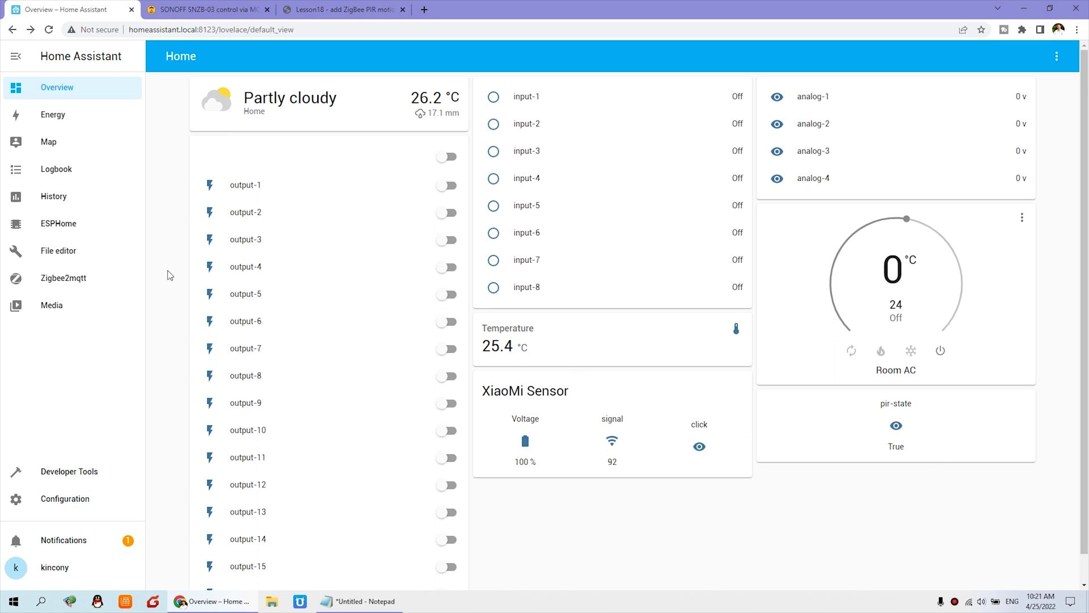
Step: Open the automations list, and read the lesson post's settings for the turn-on and turn-off light automations
click(64, 506)
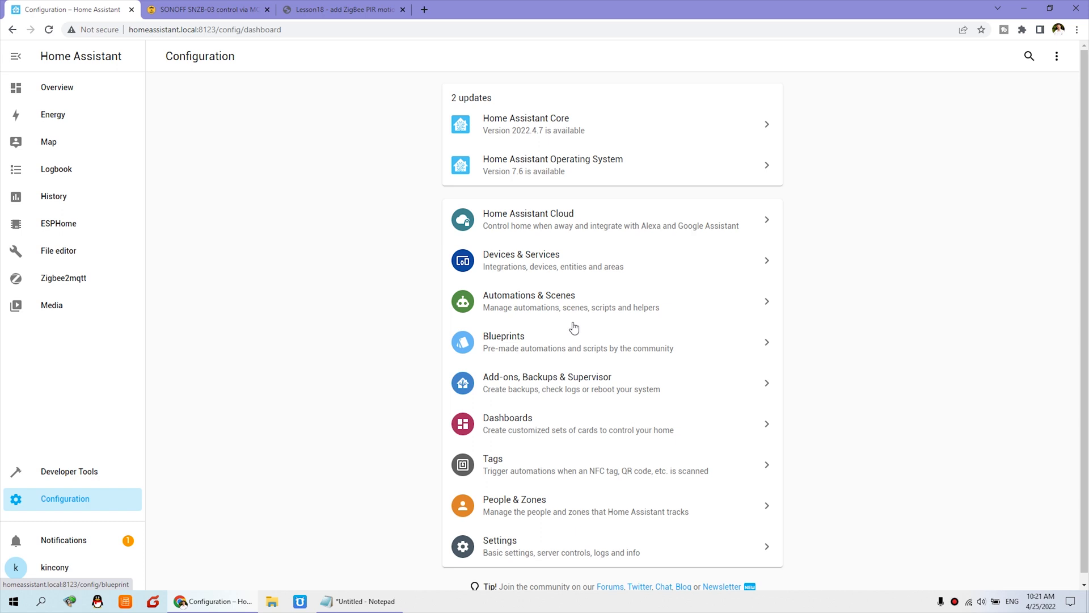
click(590, 307)
click(328, 9)
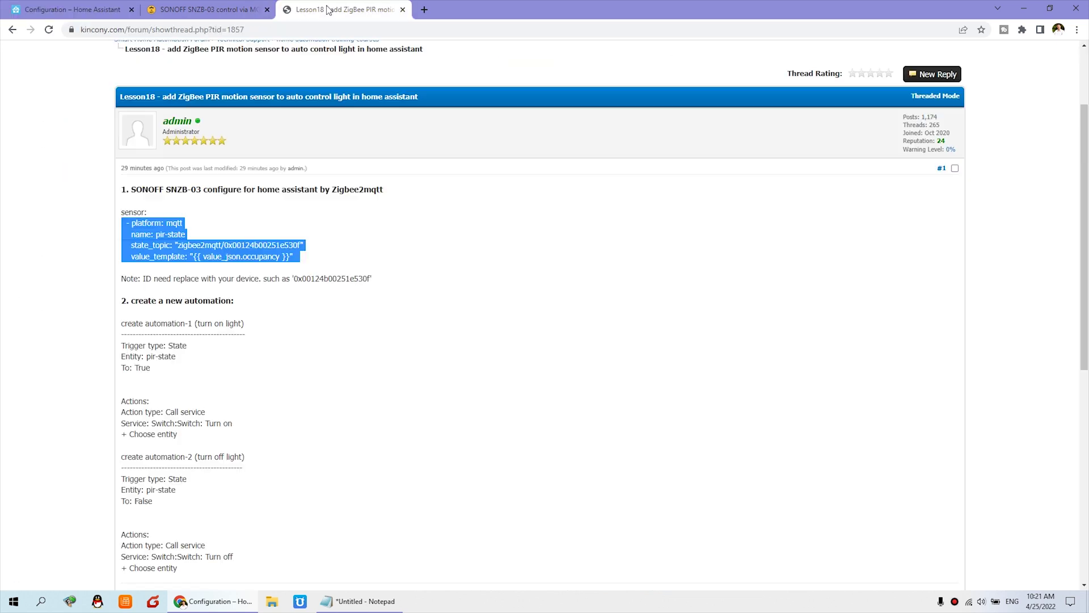
scroll(309, 434, down, 2)
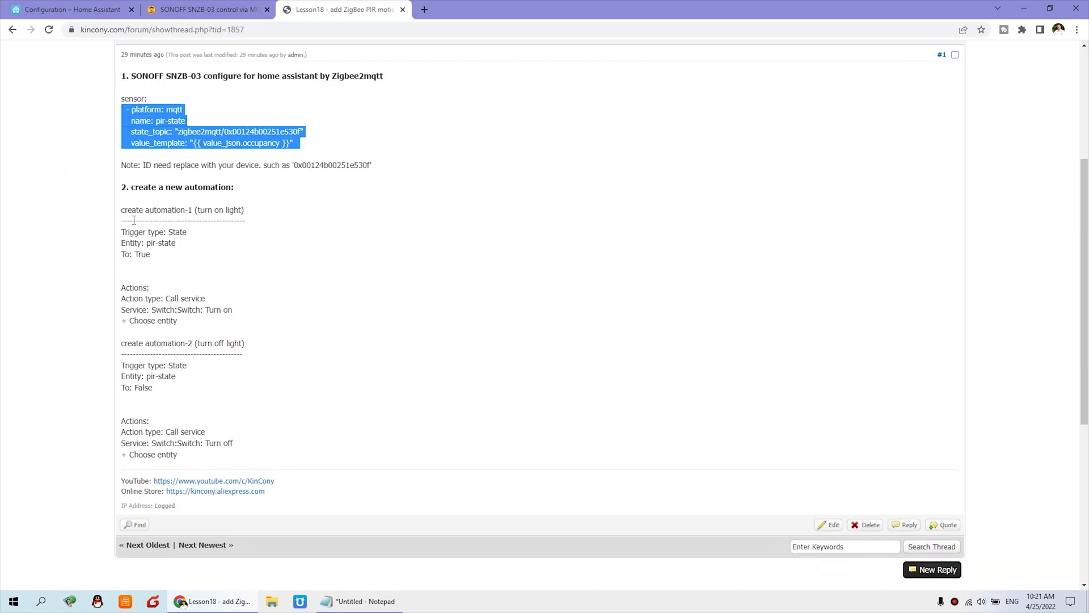
drag(121, 213, 223, 309)
click(227, 278)
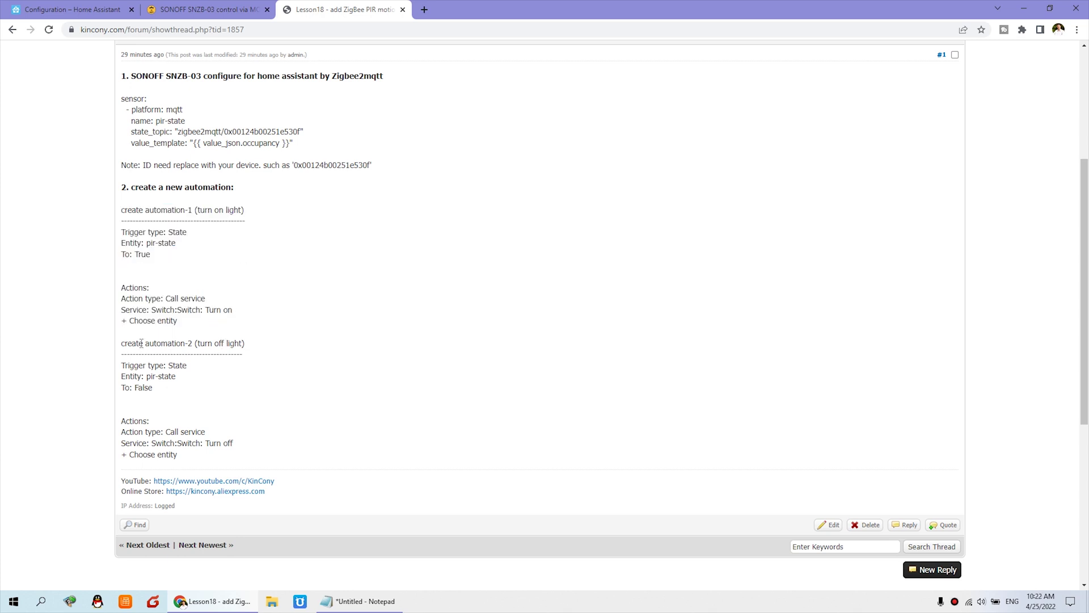
drag(123, 346, 198, 464)
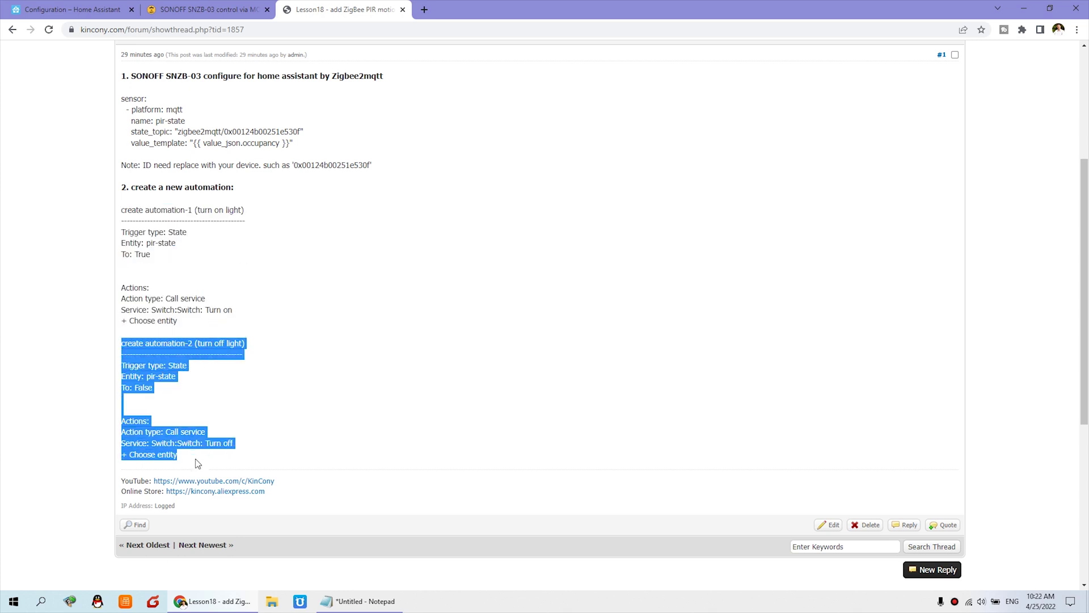
Step: Open the pir-light automation in Home Assistant for editing and change its name to pir-light-on
click(54, 10)
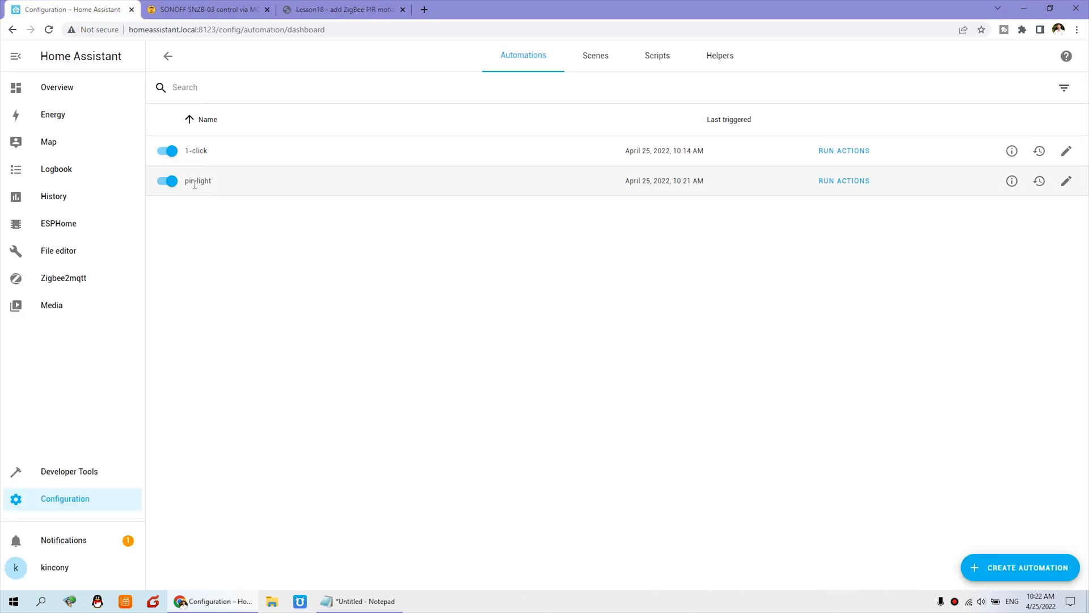
click(1066, 183)
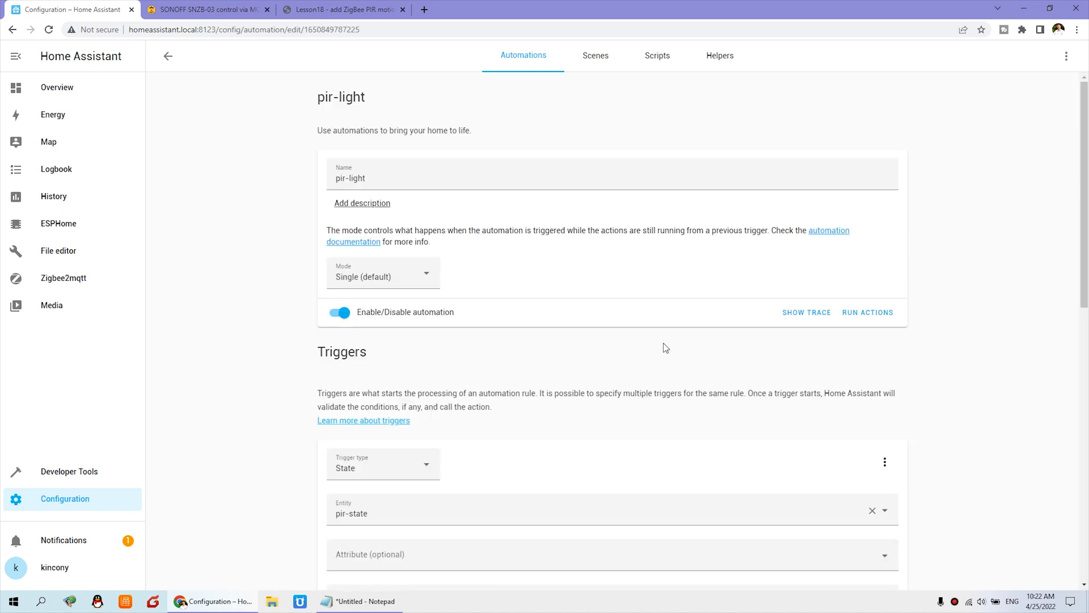
click(411, 180)
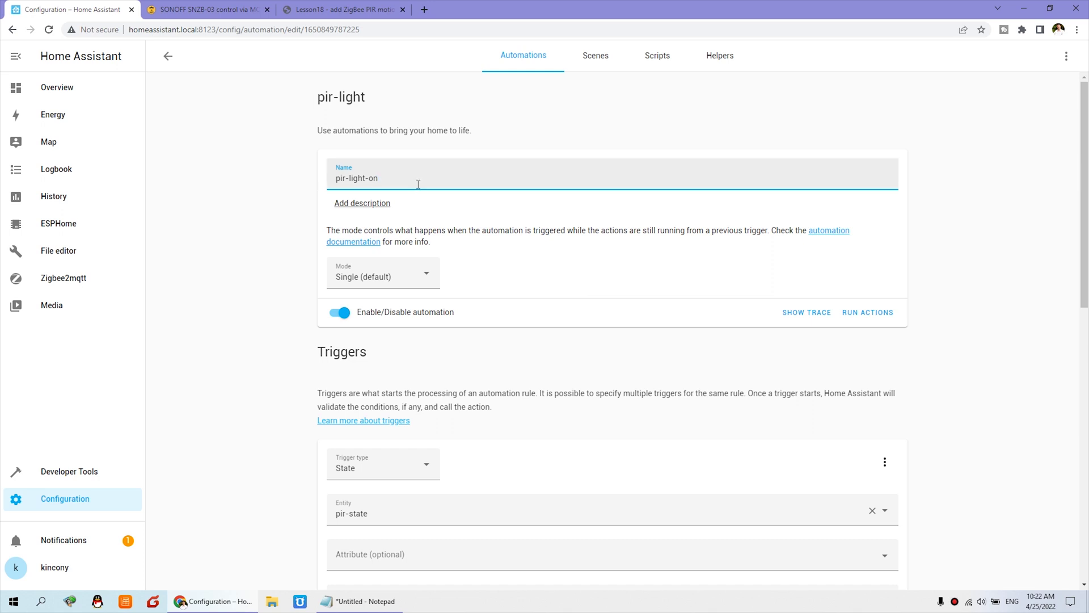
drag(365, 182, 316, 182)
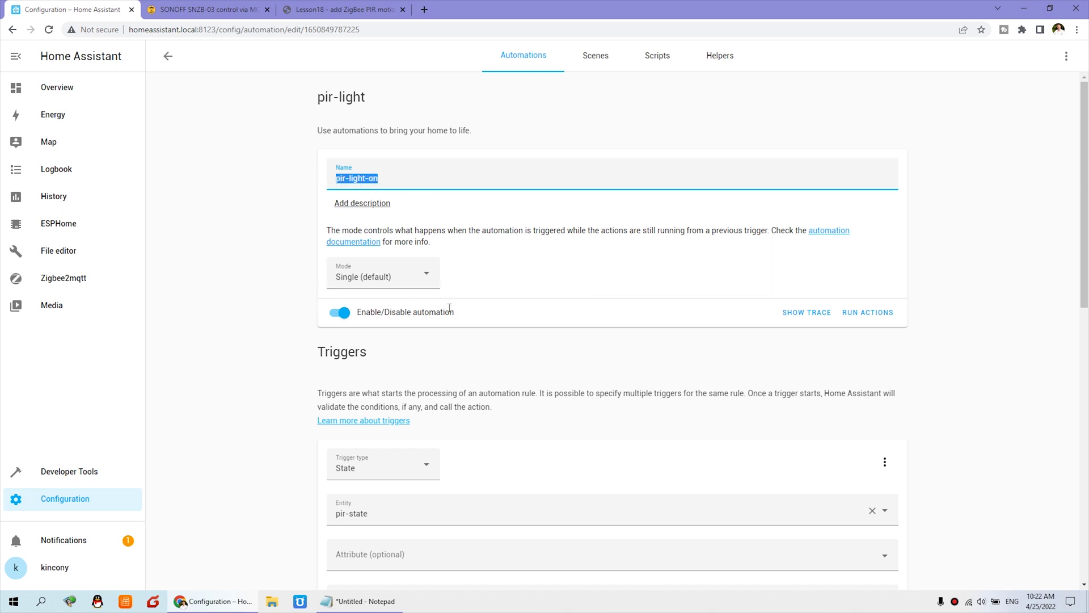
Step: Check the trigger type and the entity and attribute settings in the automation's trigger
scroll(450, 308, down, 2)
click(379, 361)
click(367, 255)
click(510, 343)
scroll(431, 337, down, 2)
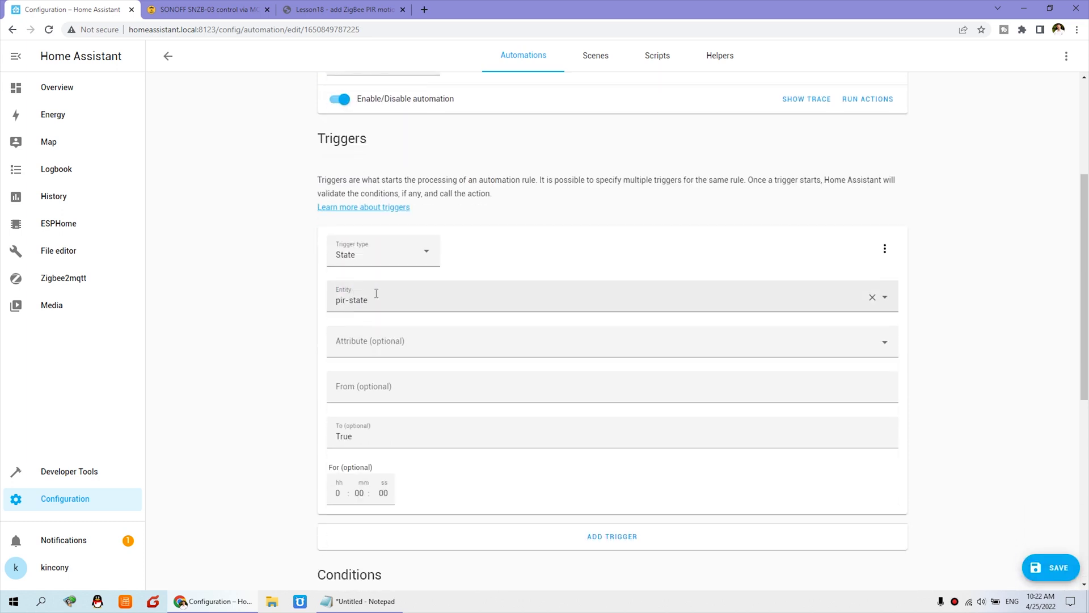
Step: Compare the trigger's entity with the occupancy messages in Notepad and the entity named in the lesson post
click(384, 601)
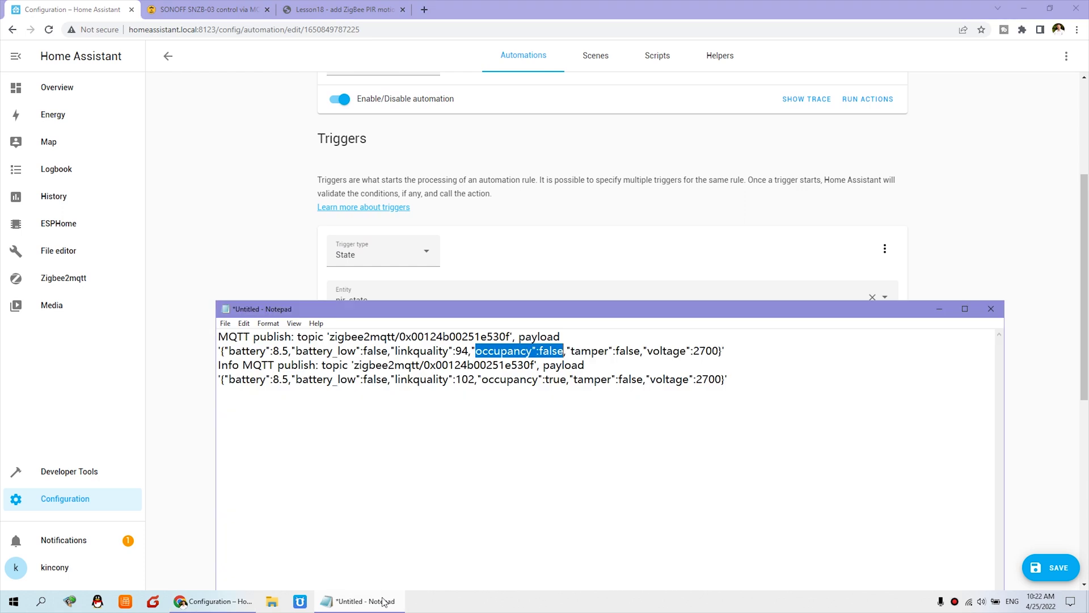
click(939, 309)
click(333, 10)
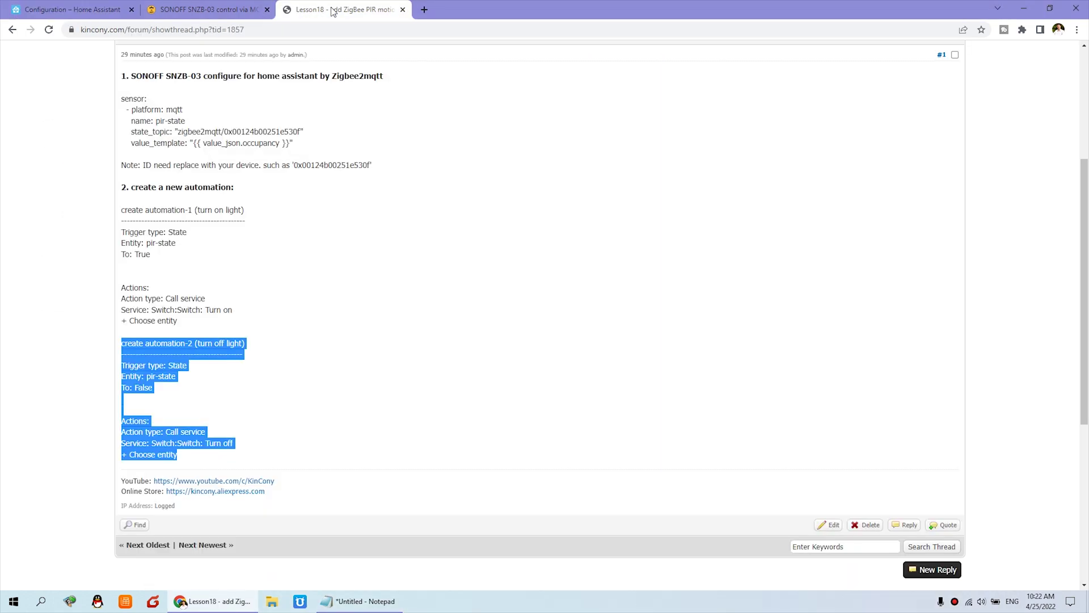
click(192, 392)
drag(147, 377, 174, 378)
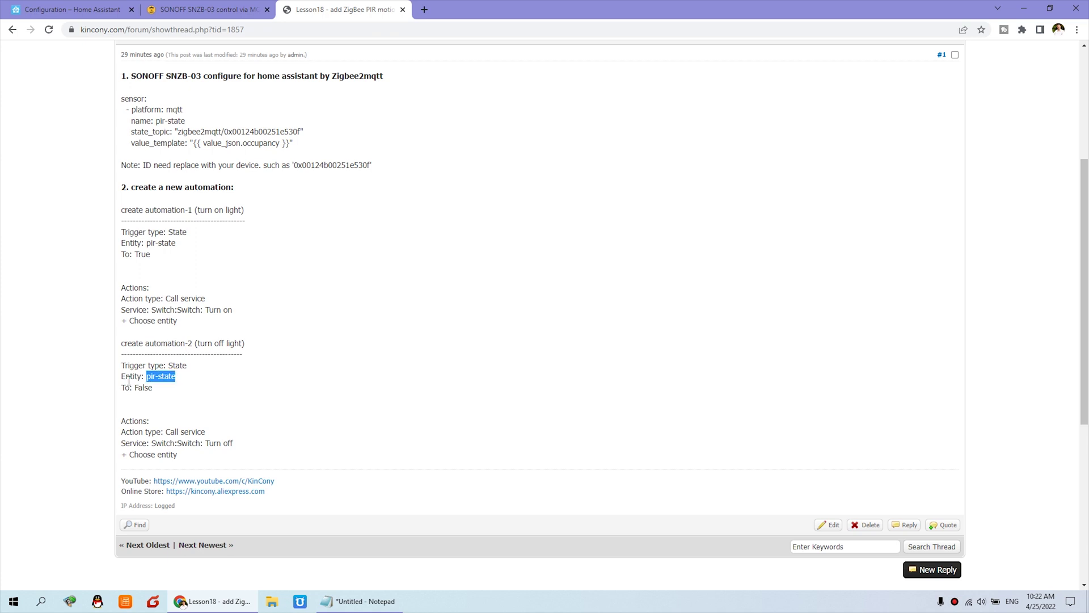
click(74, 9)
click(387, 303)
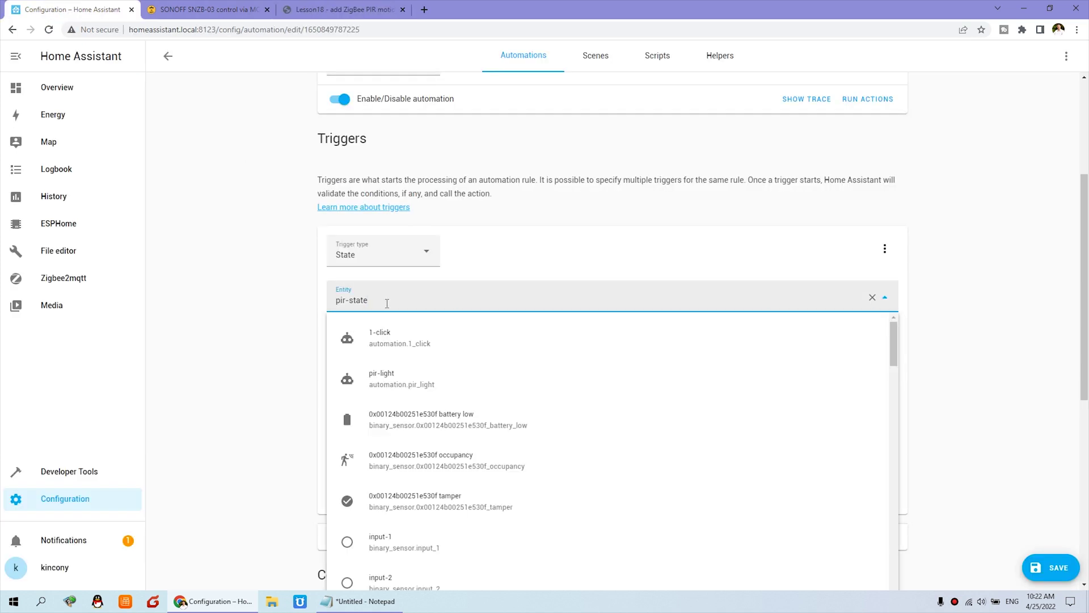
click(961, 332)
Step: Enter True as the To state of the pir-state trigger
scroll(501, 372, down, 1)
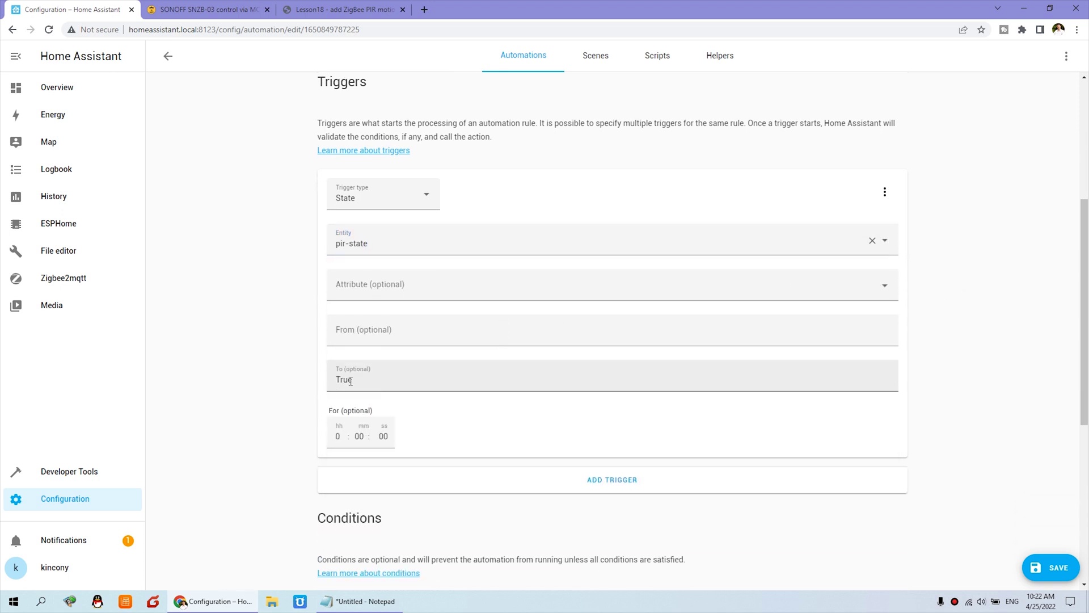
drag(349, 381, 308, 384)
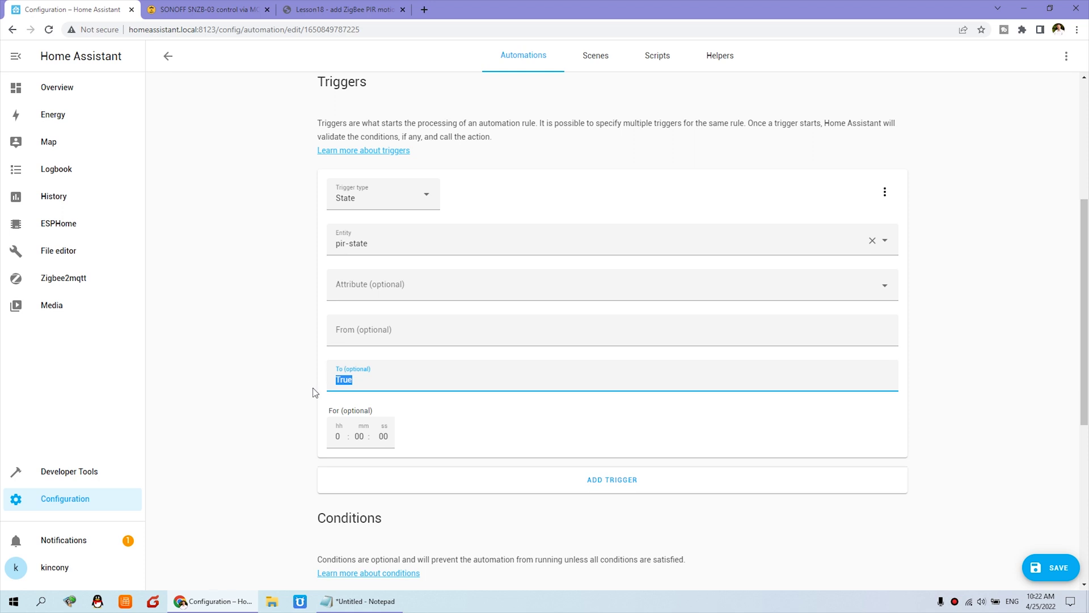
text(t)
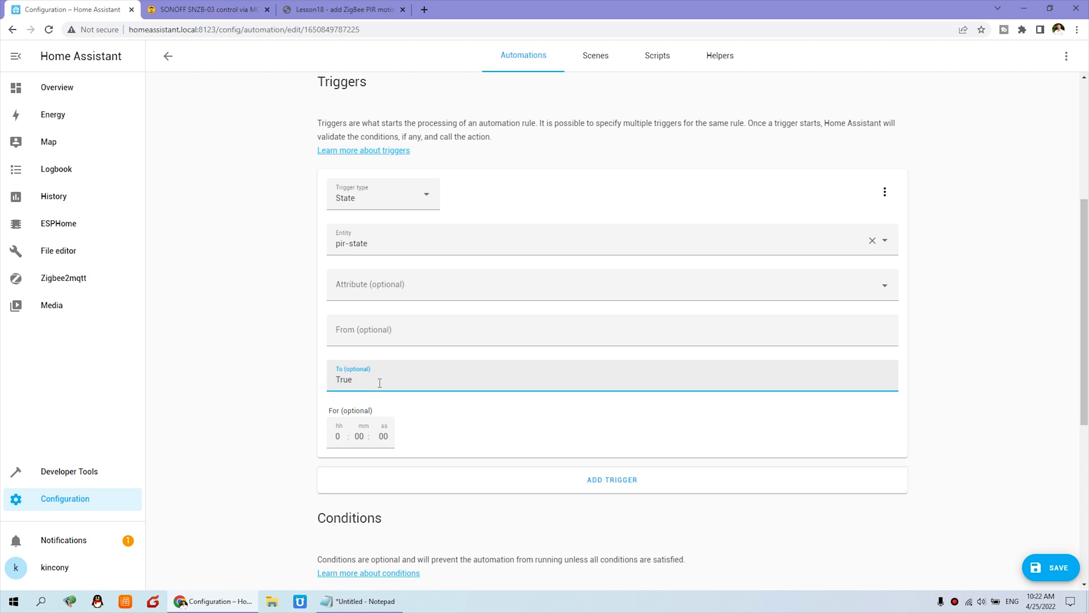
double_click(364, 380)
click(374, 381)
scroll(414, 380, down, 2)
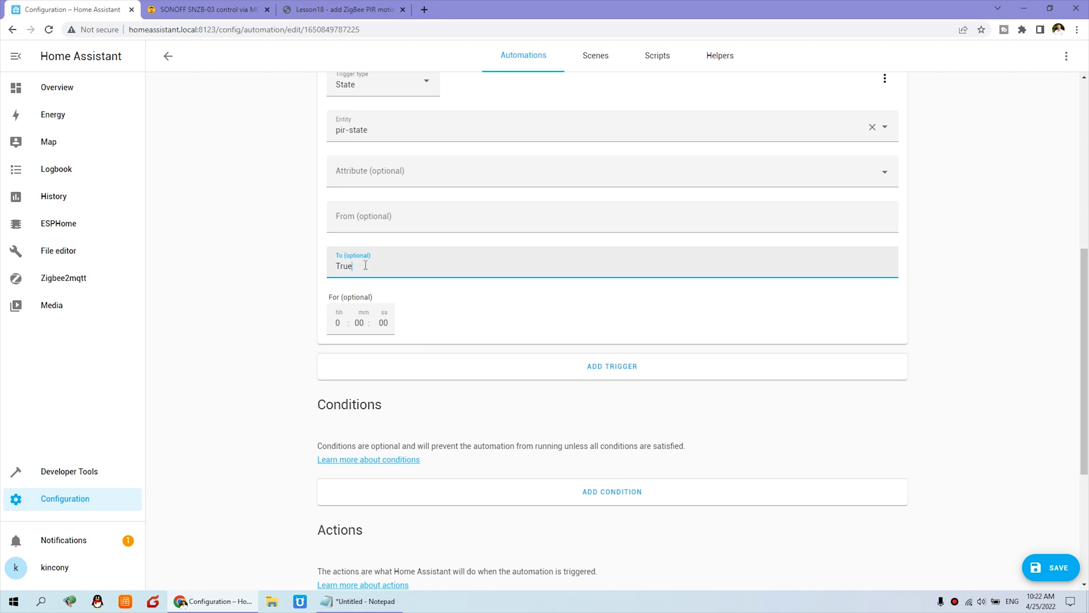
Step: Set the automation's Call service action to the service Switch: Turn on
scroll(403, 270, down, 4)
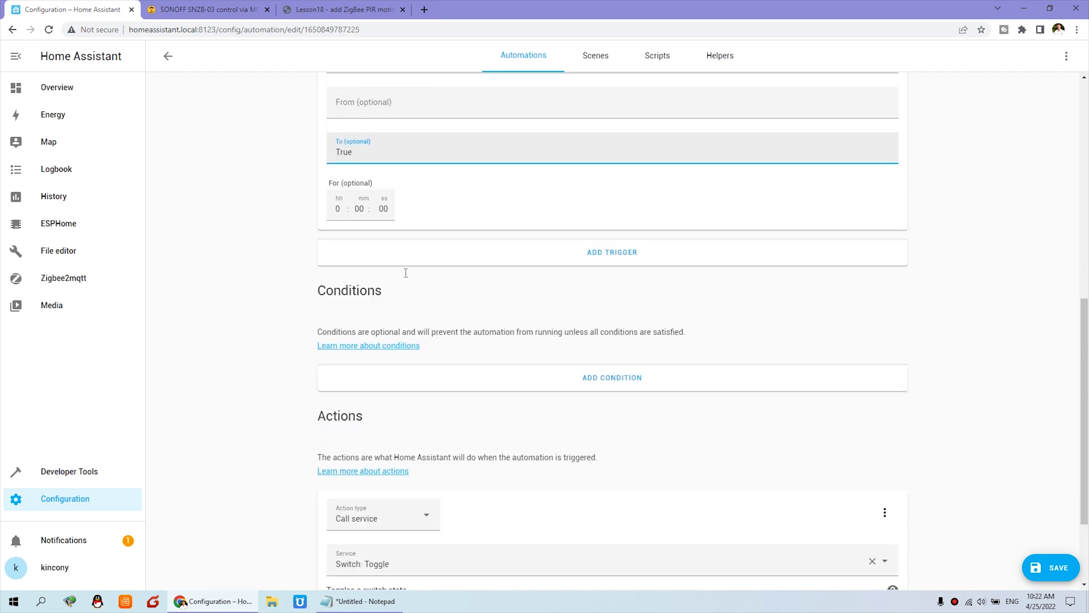
click(362, 394)
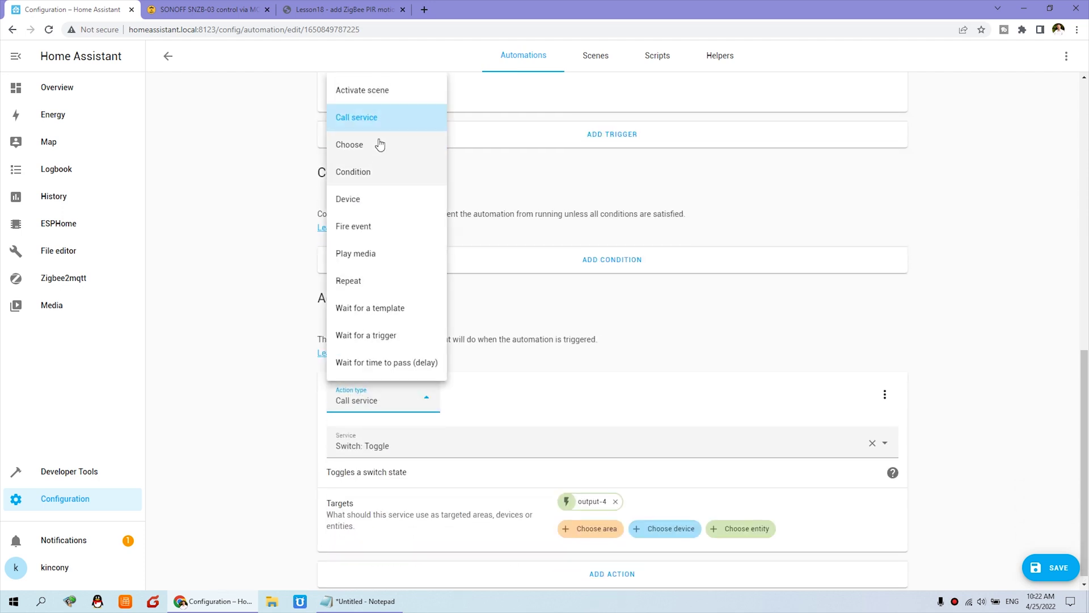
click(378, 120)
click(466, 448)
drag(406, 448, 272, 440)
text(switch)
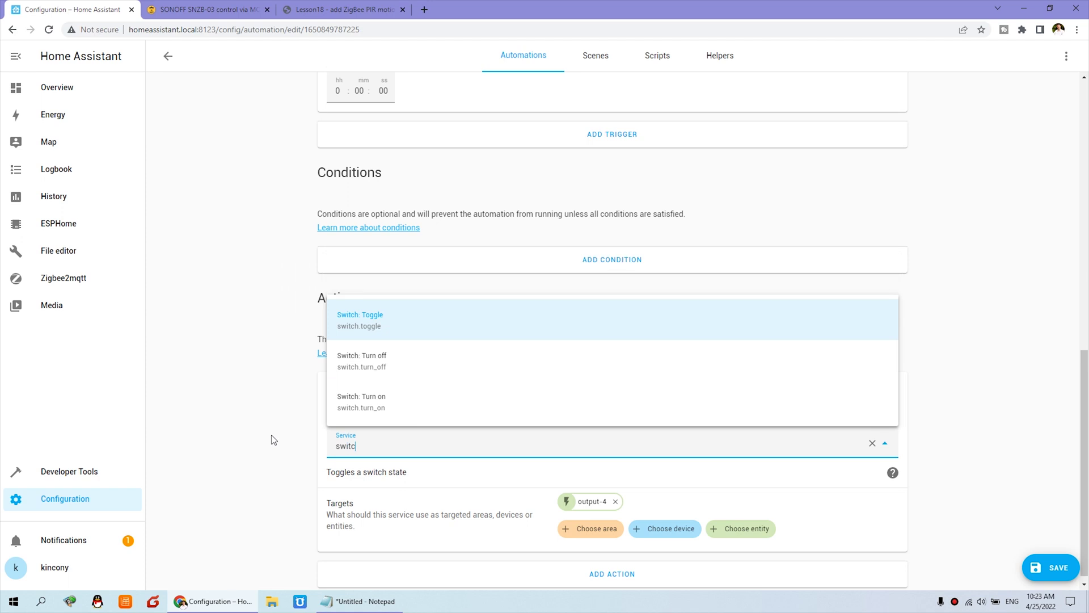
click(396, 409)
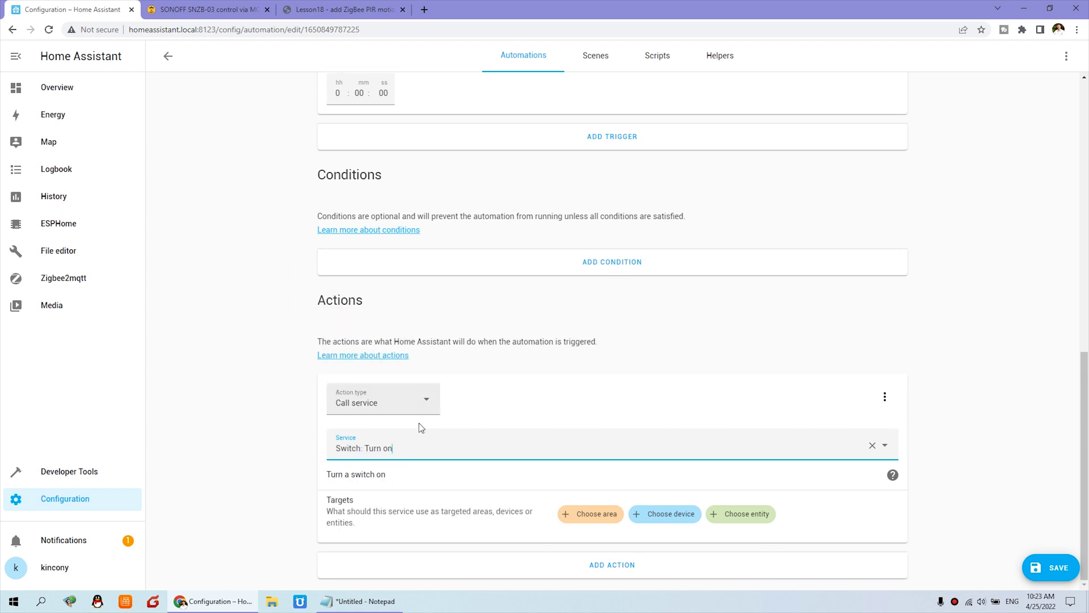
Step: Choose output-4 as the target entity of the turn-on action and save the automation
click(741, 515)
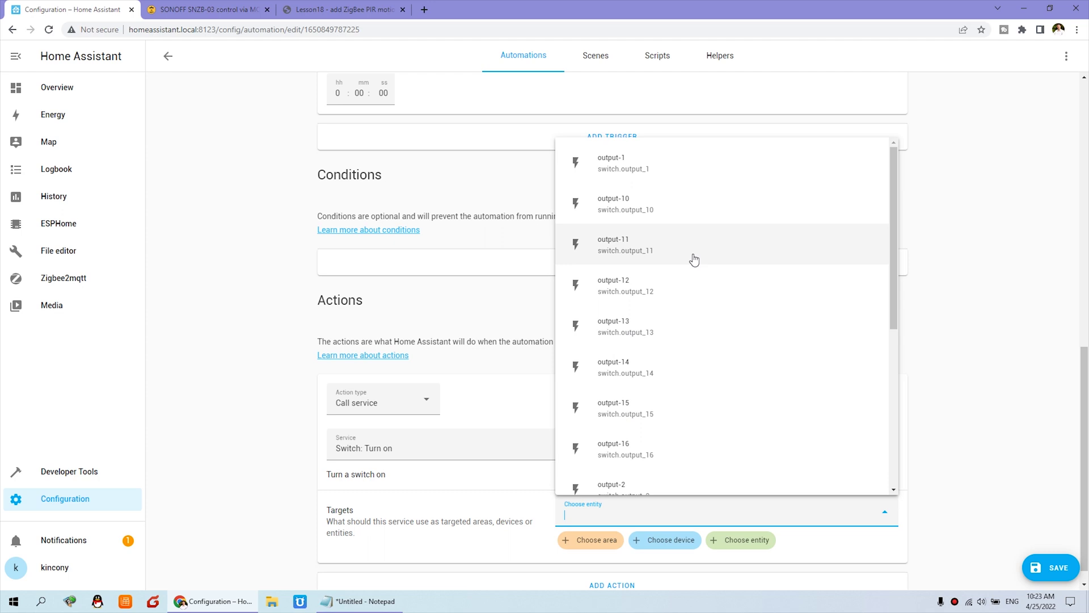
scroll(698, 272, down, 2)
click(640, 461)
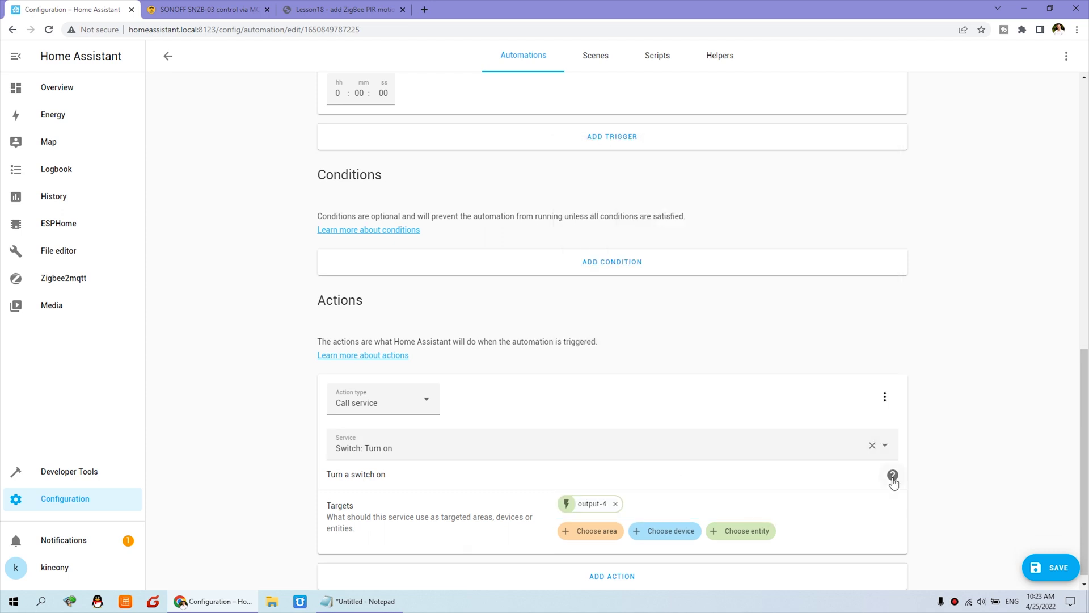
scroll(959, 505, down, 1)
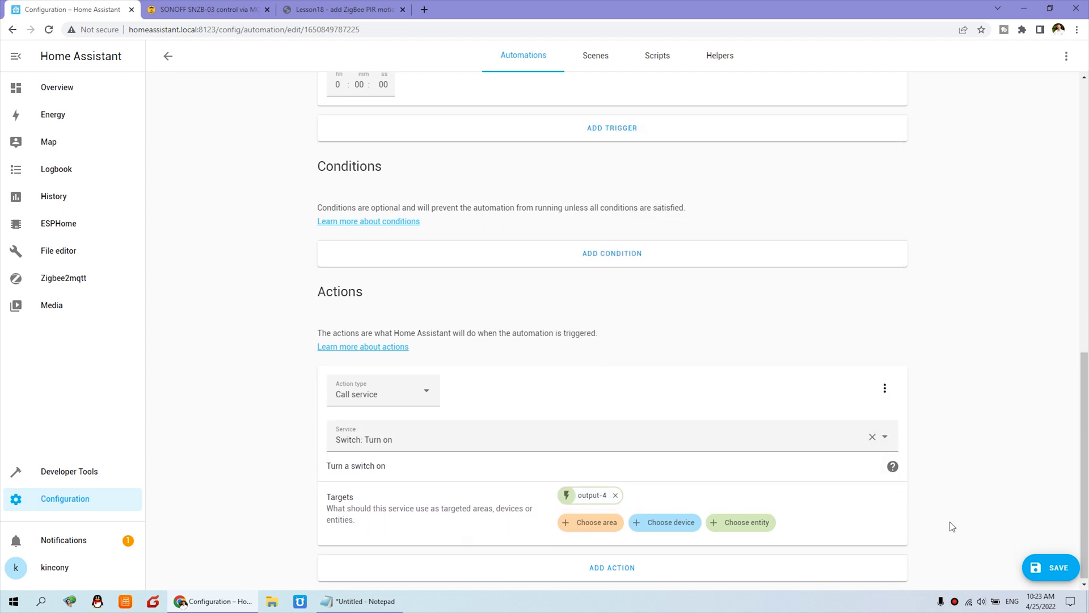
click(1055, 569)
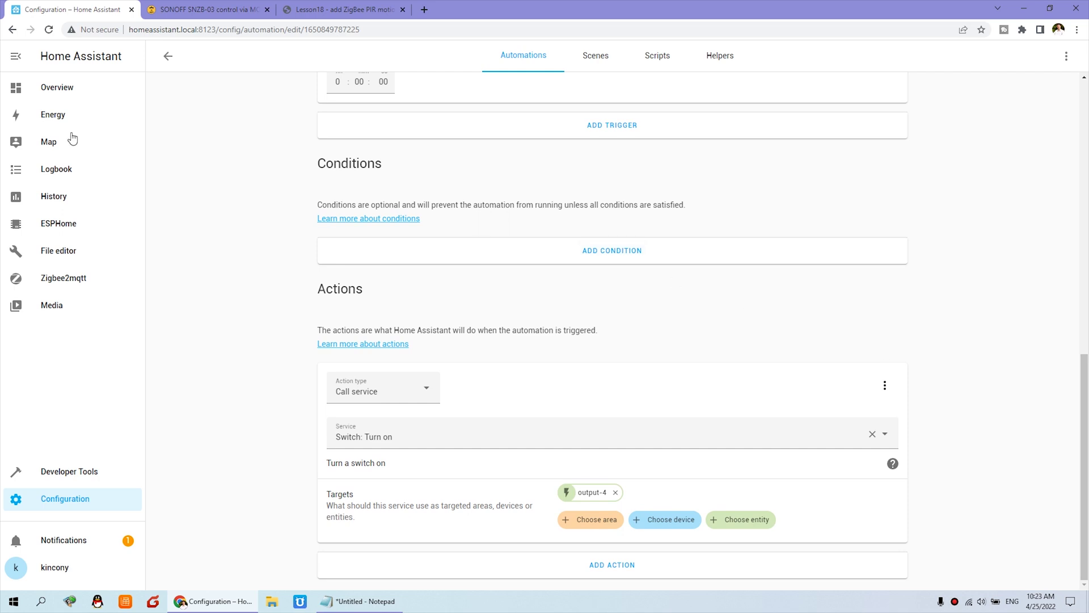
Step: Switch the pir-light-on automation off and back on, and check output-4 and pir-state on the Overview dashboard
click(169, 59)
click(164, 185)
click(167, 183)
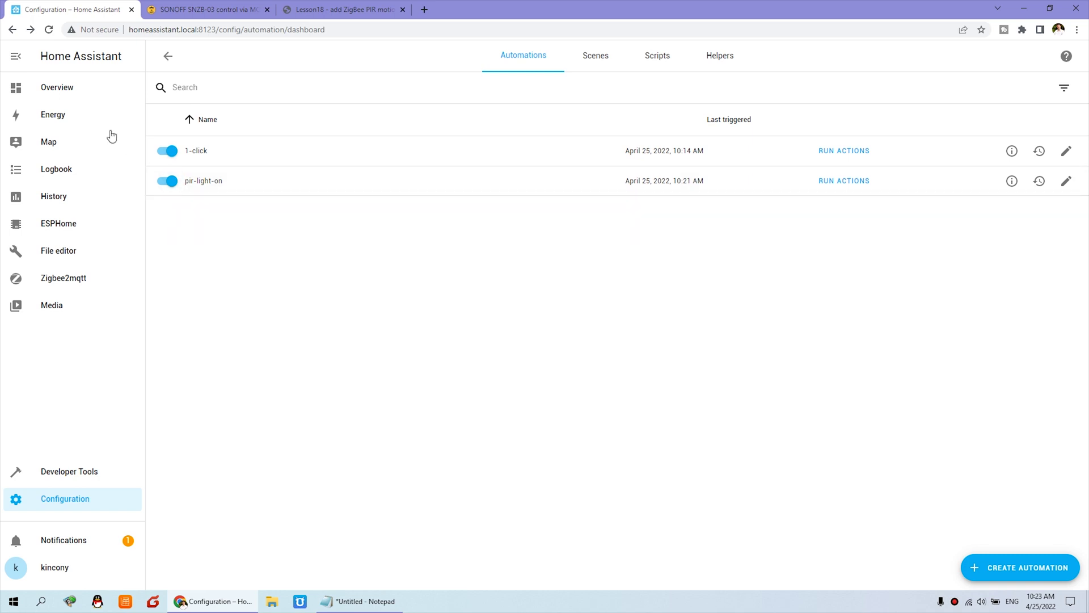
click(62, 91)
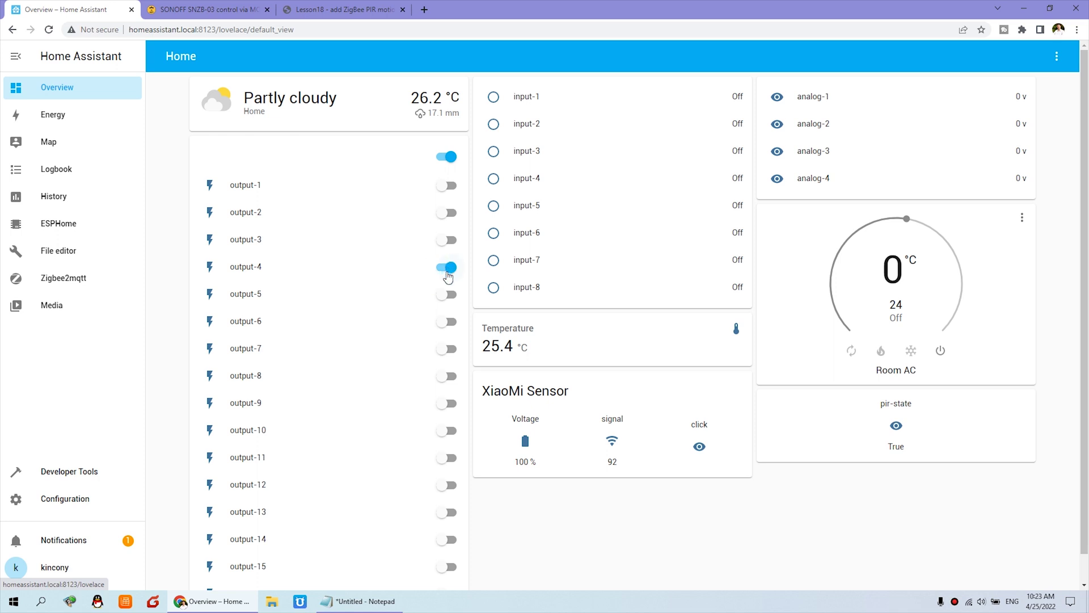
Step: Create a new empty automation and name it pir-light-off
click(66, 502)
click(542, 312)
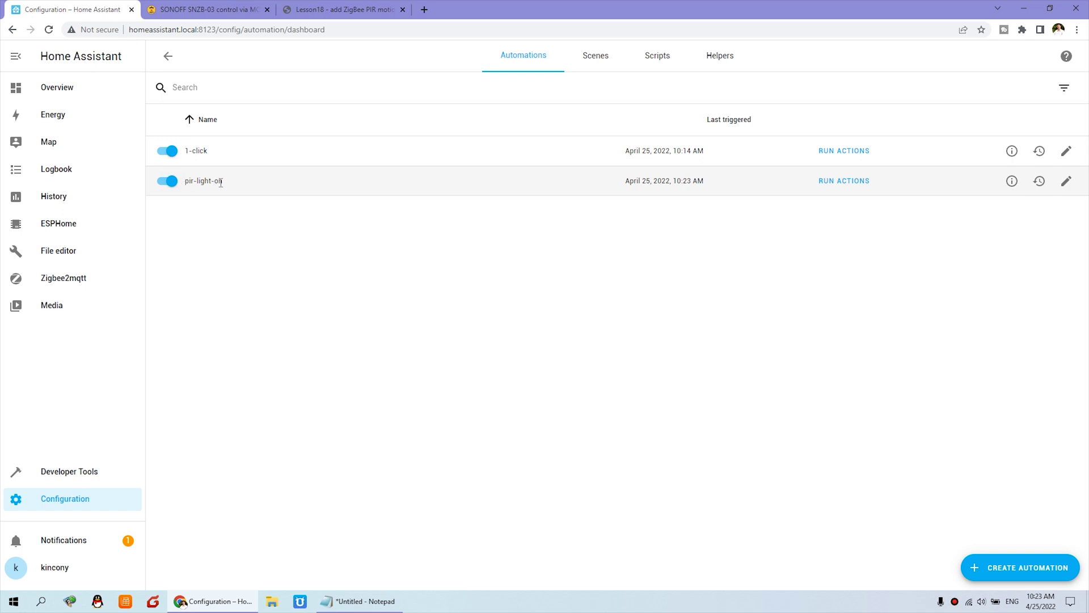
click(1047, 570)
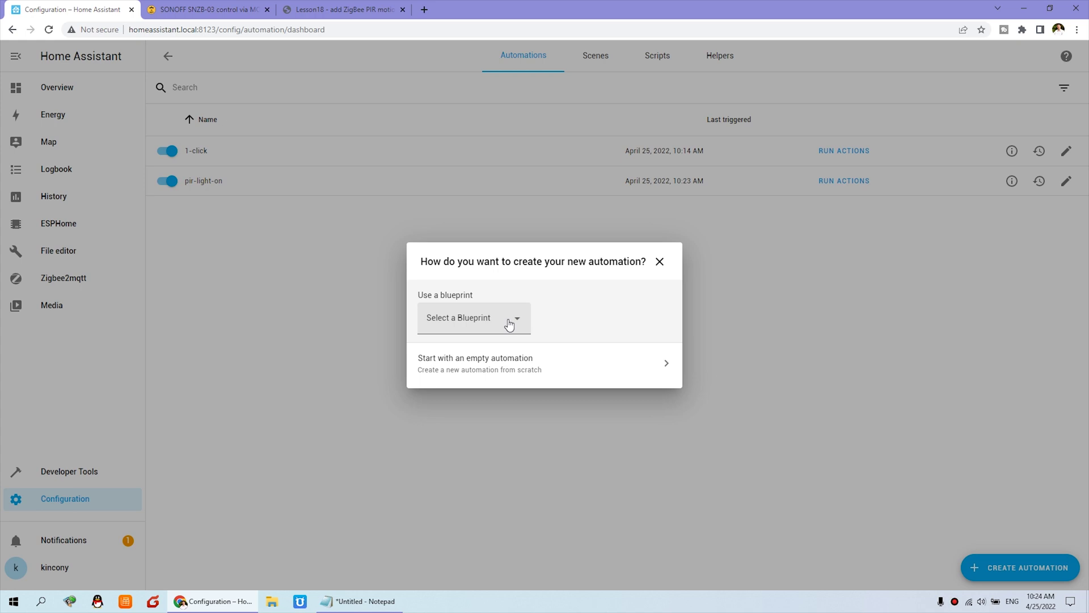
click(527, 364)
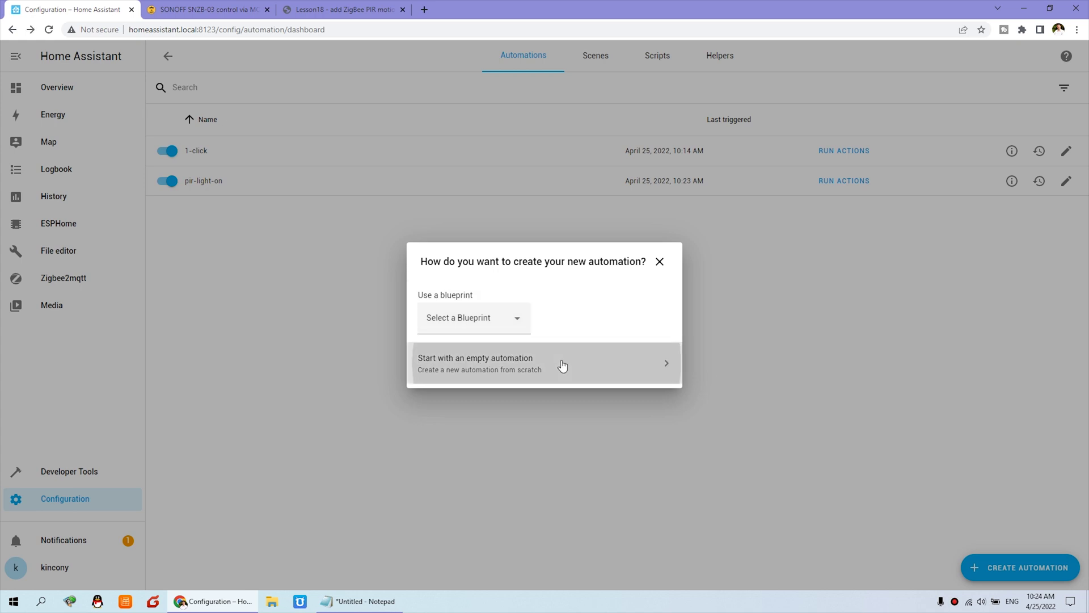
drag(423, 182, 253, 170)
text(pir-light-off)
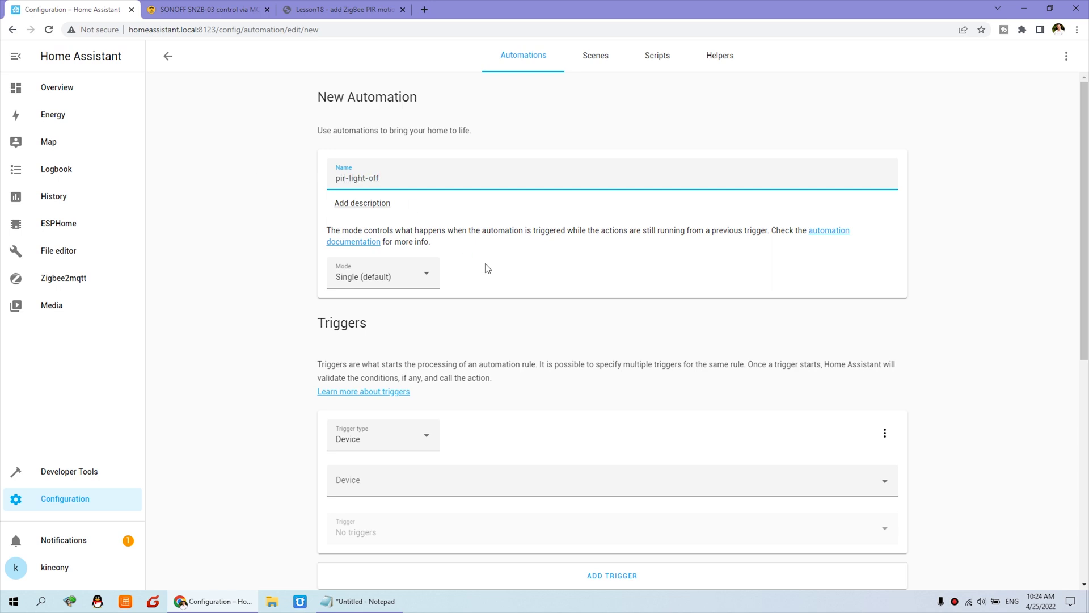
Step: Set the new automation's trigger type to State and enter False as its To state
click(486, 274)
scroll(397, 392, down, 1)
click(389, 380)
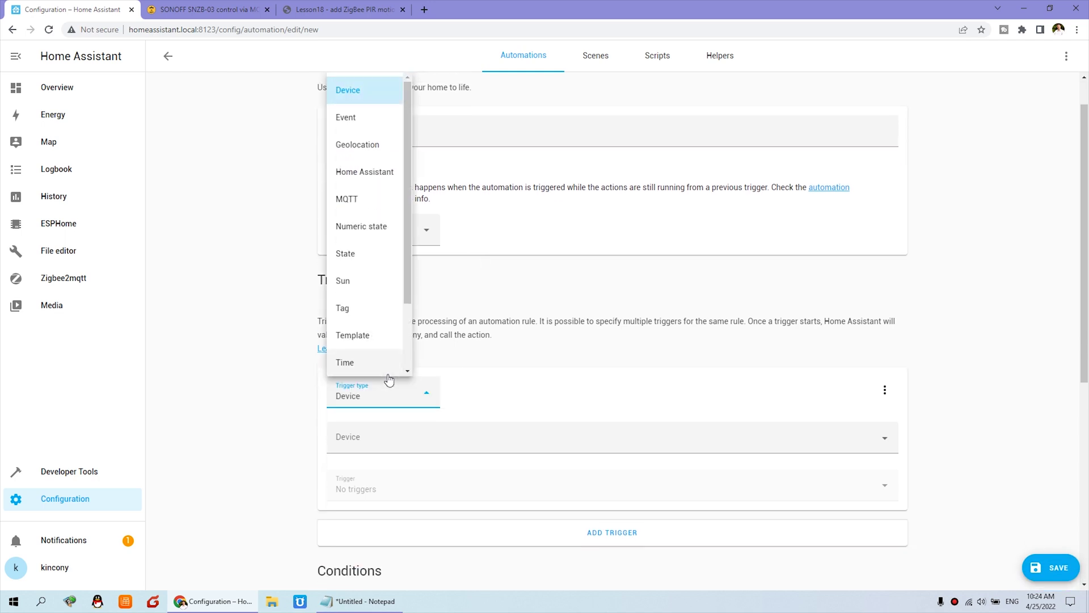
click(363, 259)
scroll(464, 389, down, 3)
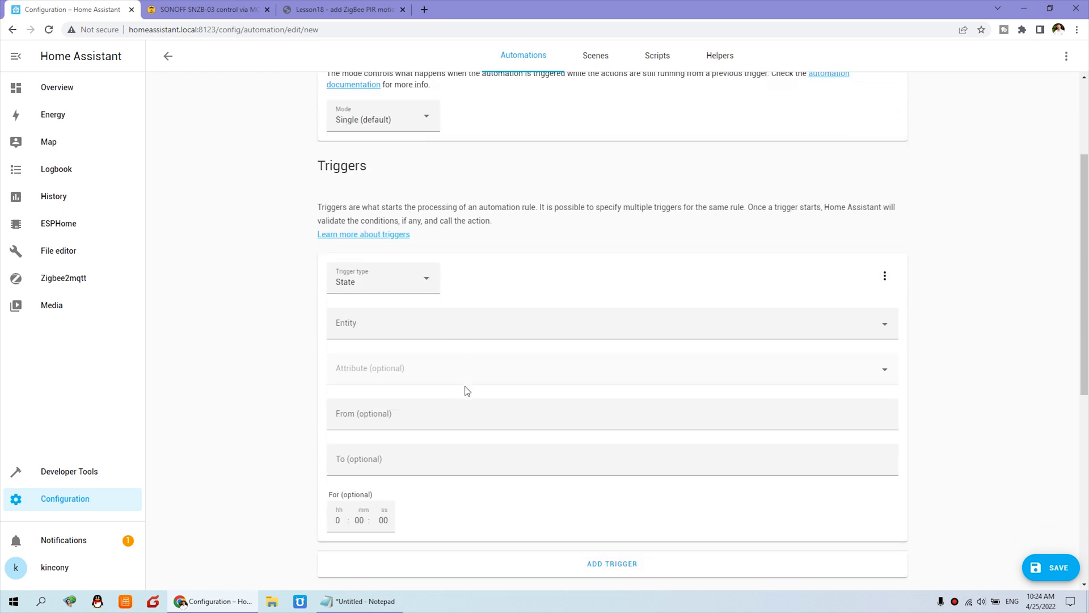
click(402, 404)
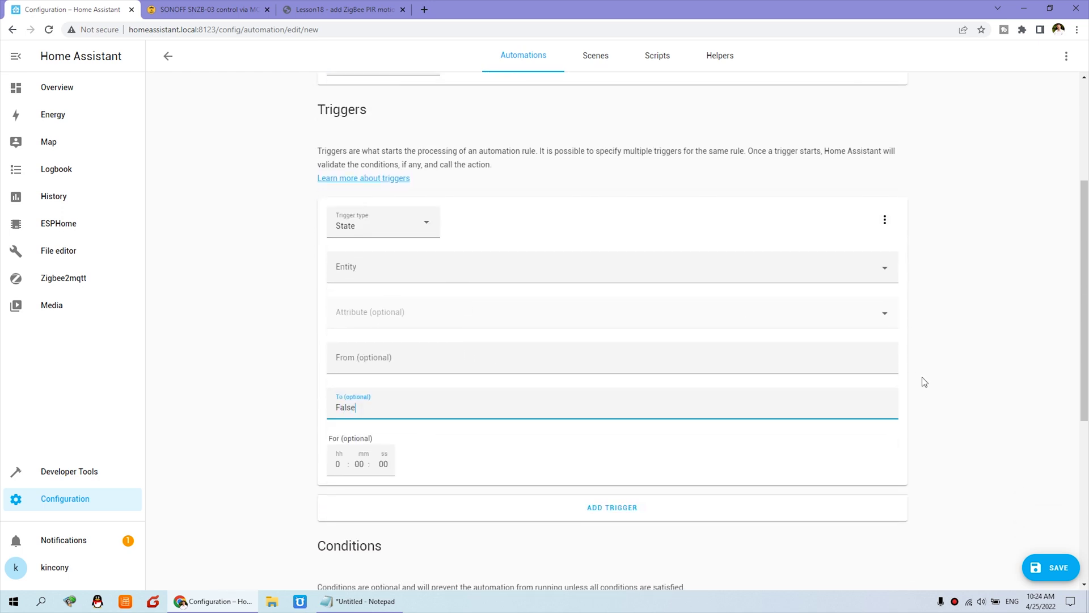
Step: Choose pir-state as the entity of the pir-light-off trigger
scroll(923, 382, down, 5)
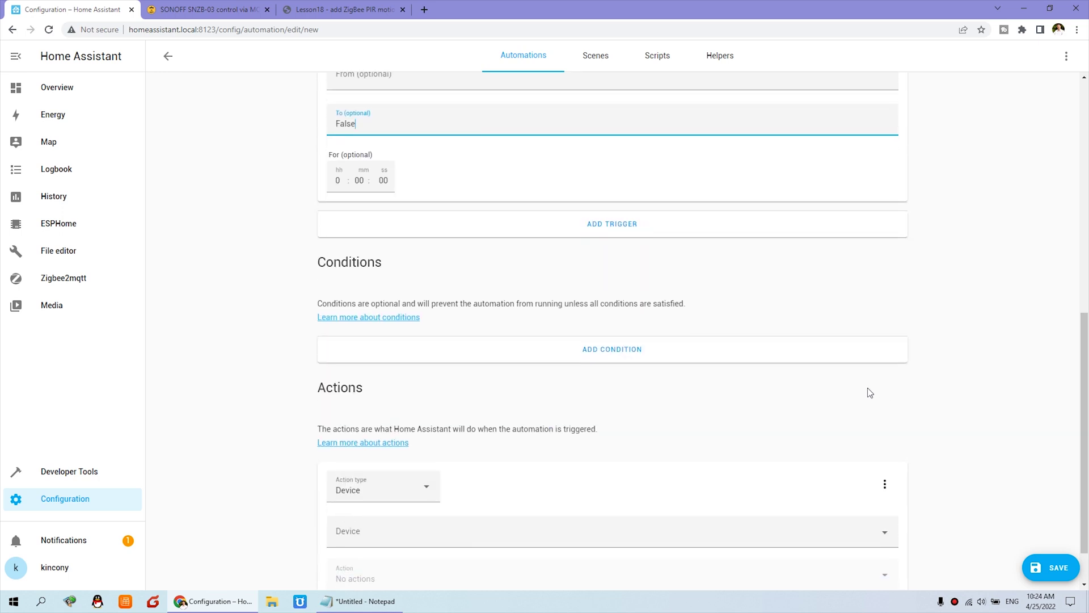
scroll(871, 392, down, 1)
scroll(851, 397, up, 6)
click(404, 270)
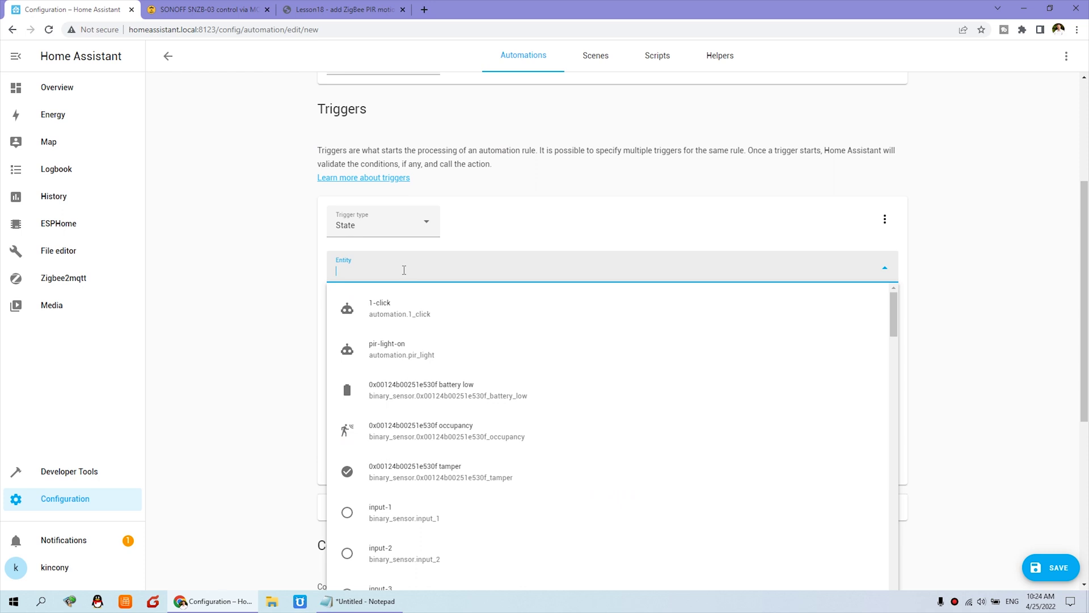
text(pir-s)
click(400, 306)
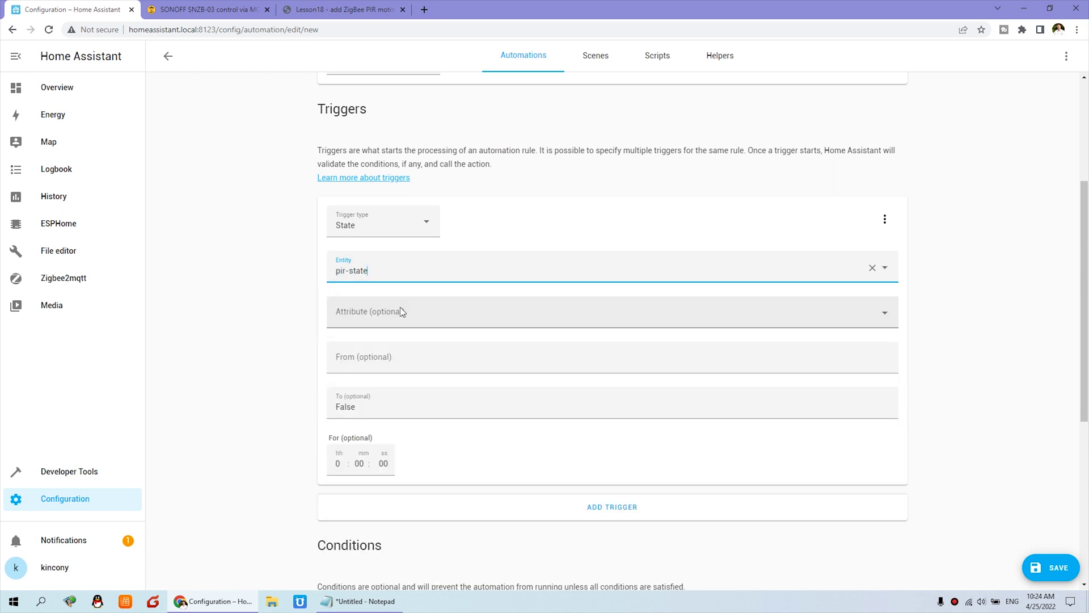
Step: Change the action type to Call service and select the service Switch: Turn off
scroll(448, 324, down, 6)
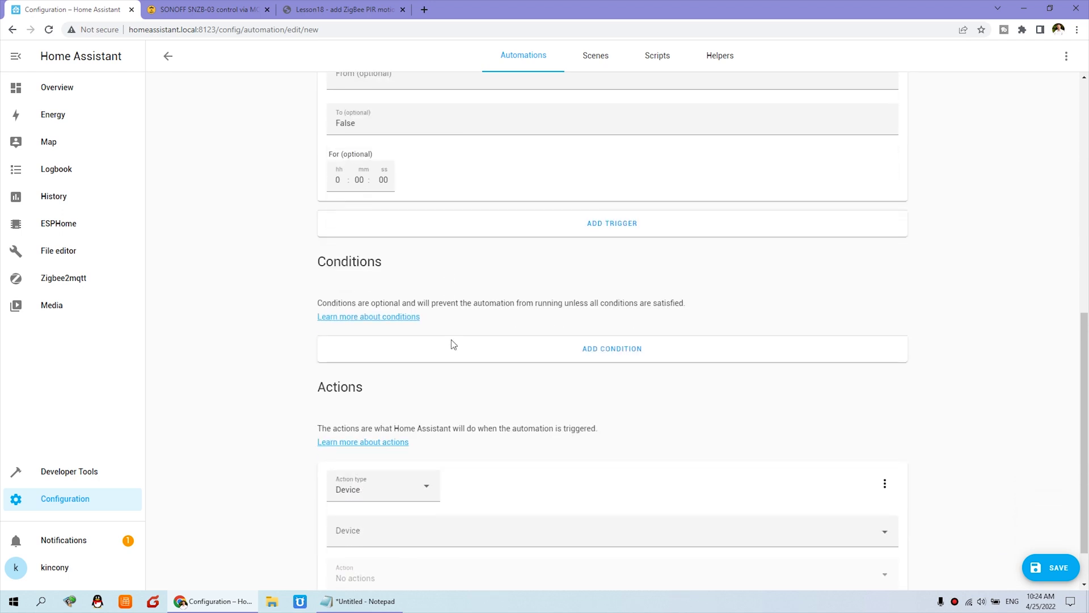
click(391, 429)
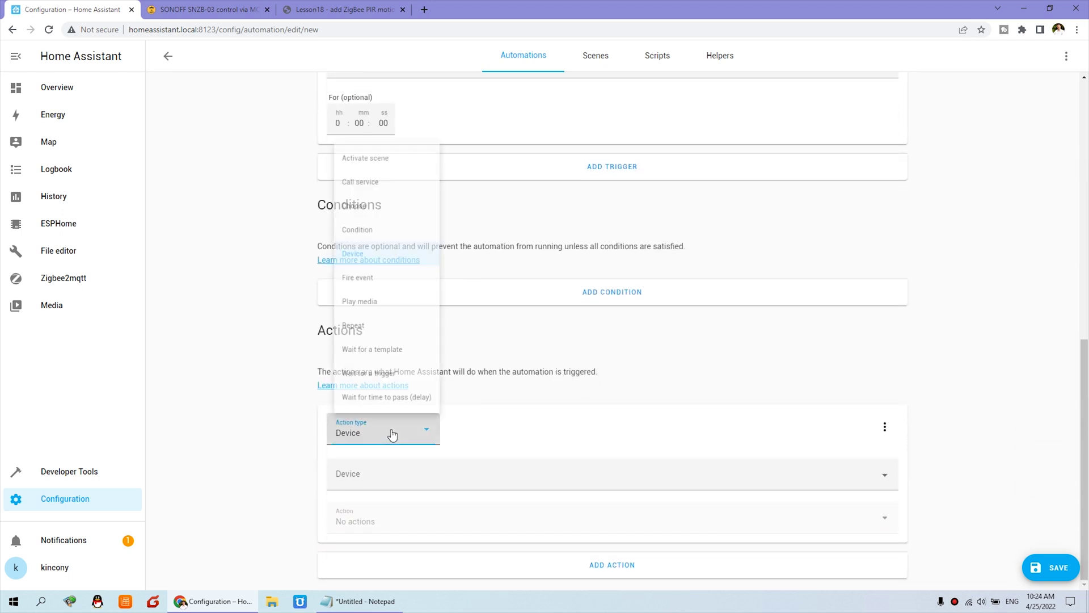
click(379, 152)
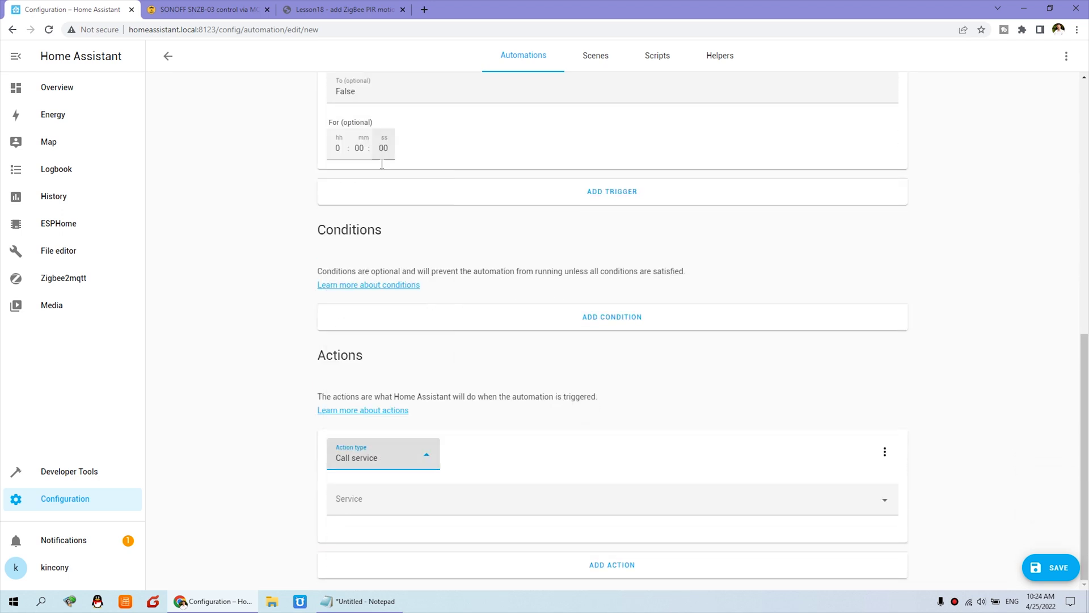
click(455, 502)
text(switch)
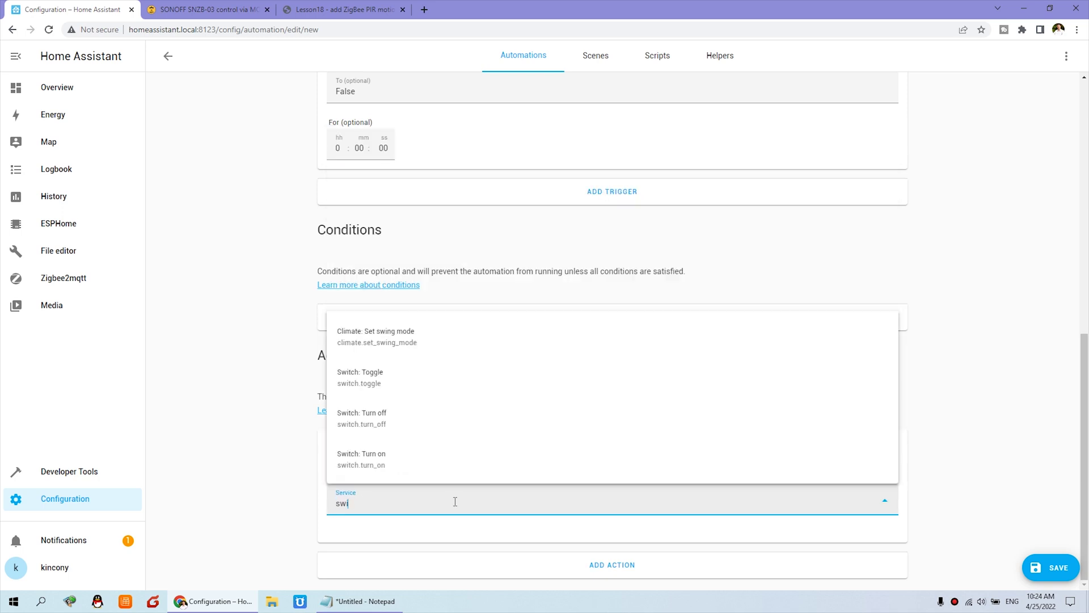
click(385, 419)
Step: Choose output-4 as the target entity of the turn-off action and save the pir-light-off automation
scroll(946, 499, down, 1)
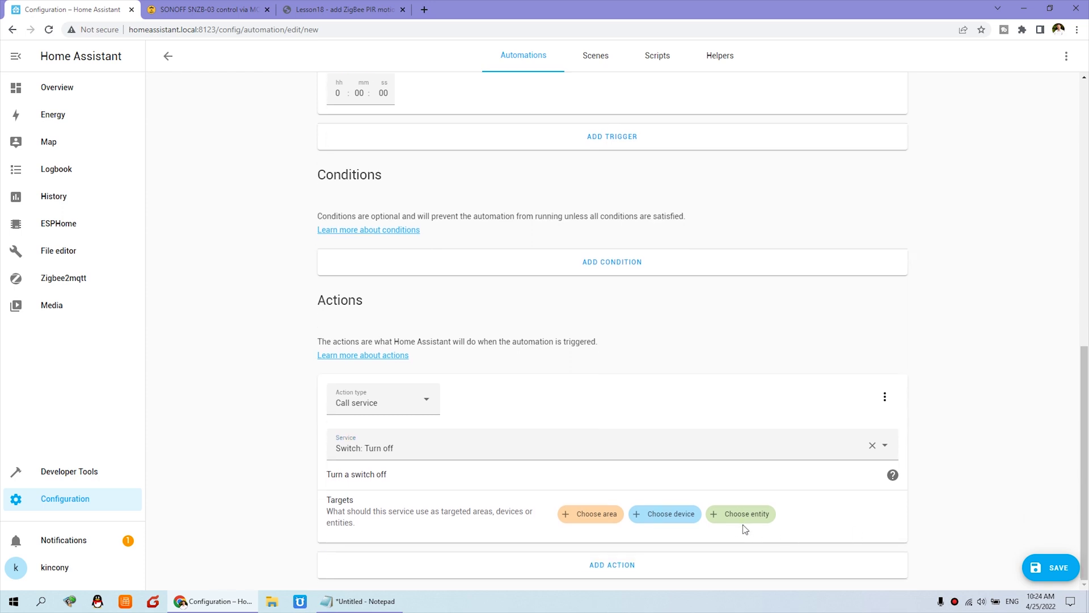
click(733, 518)
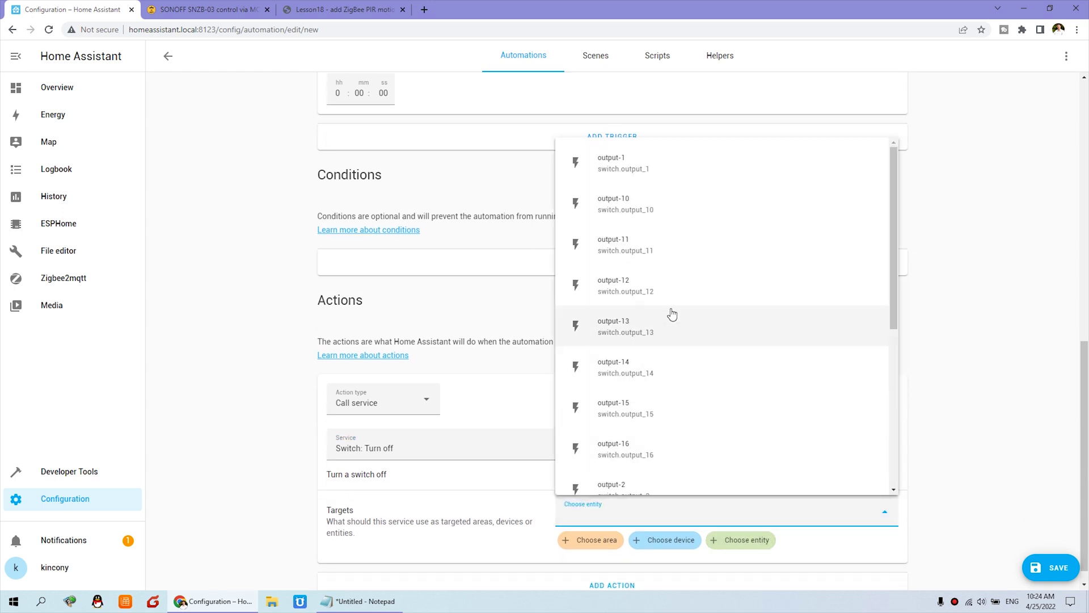
scroll(663, 343, down, 3)
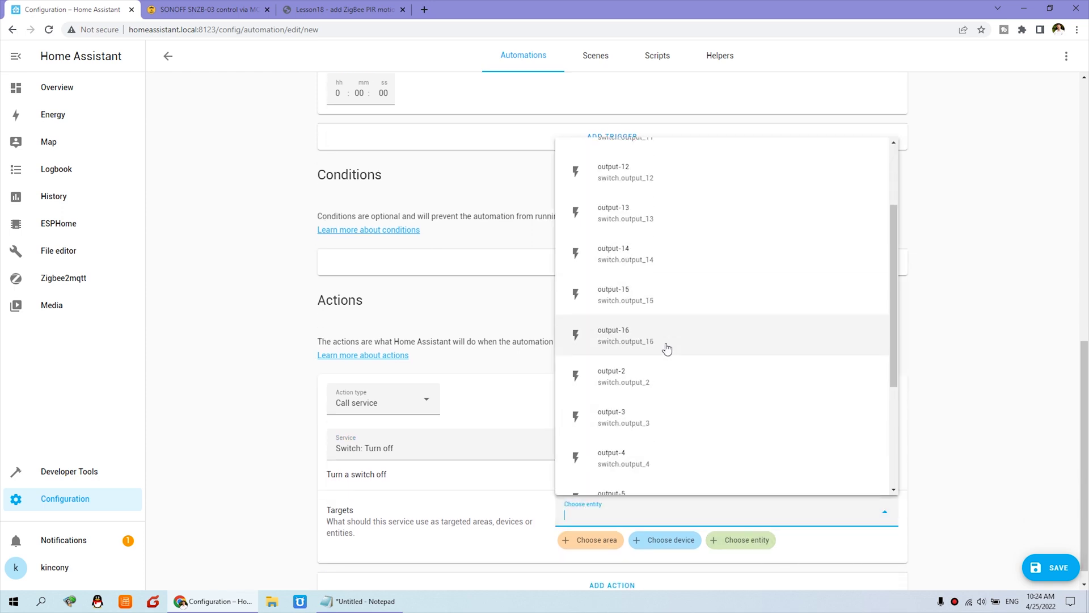
click(642, 458)
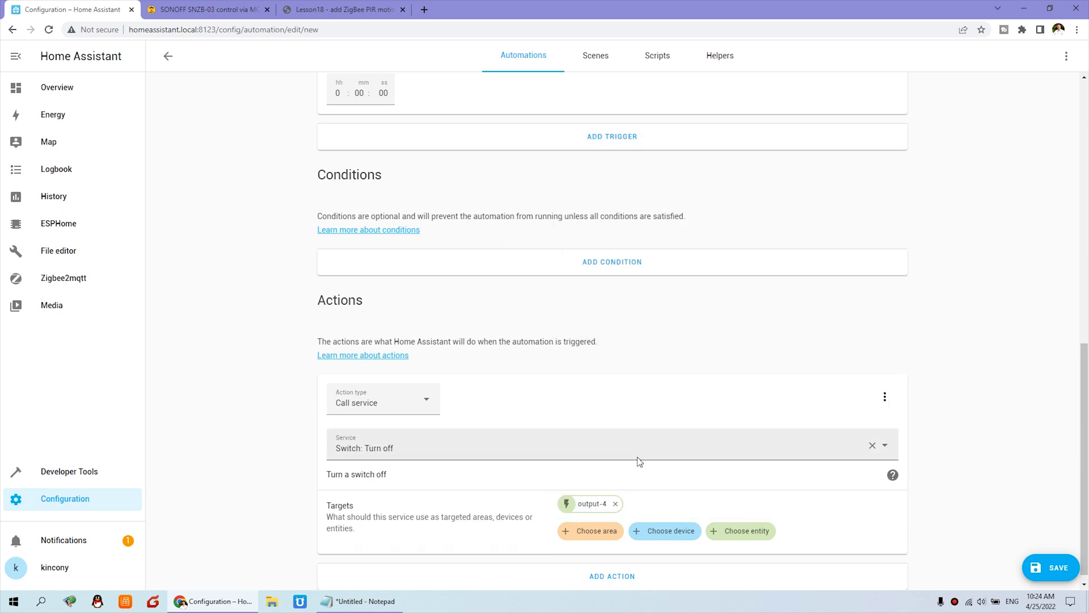
click(1056, 574)
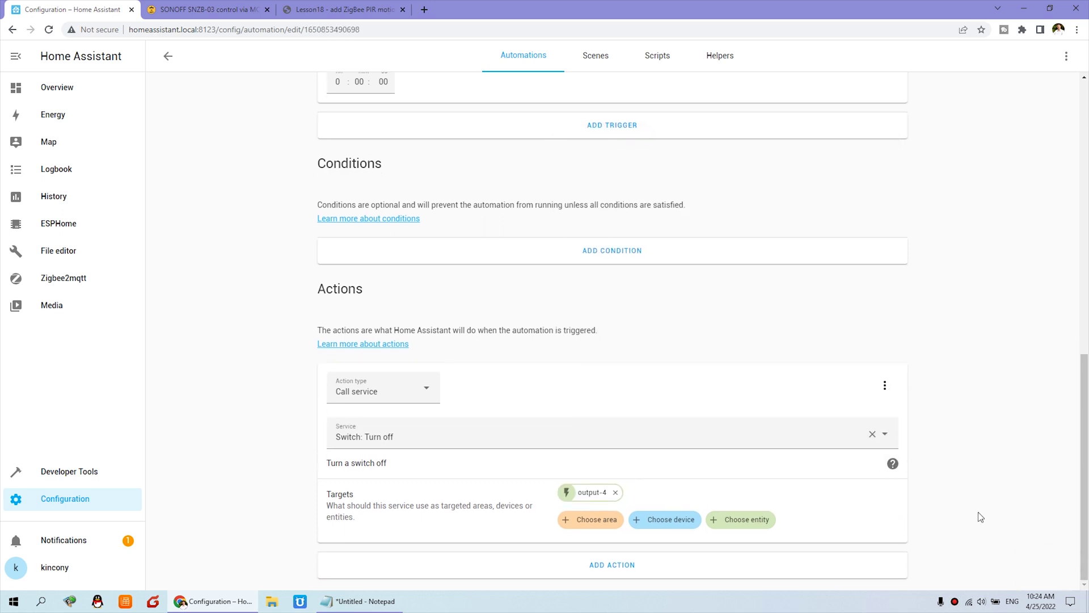
Step: Return to the automations list and open the Overview dashboard to check output-4 against pir-state
click(169, 62)
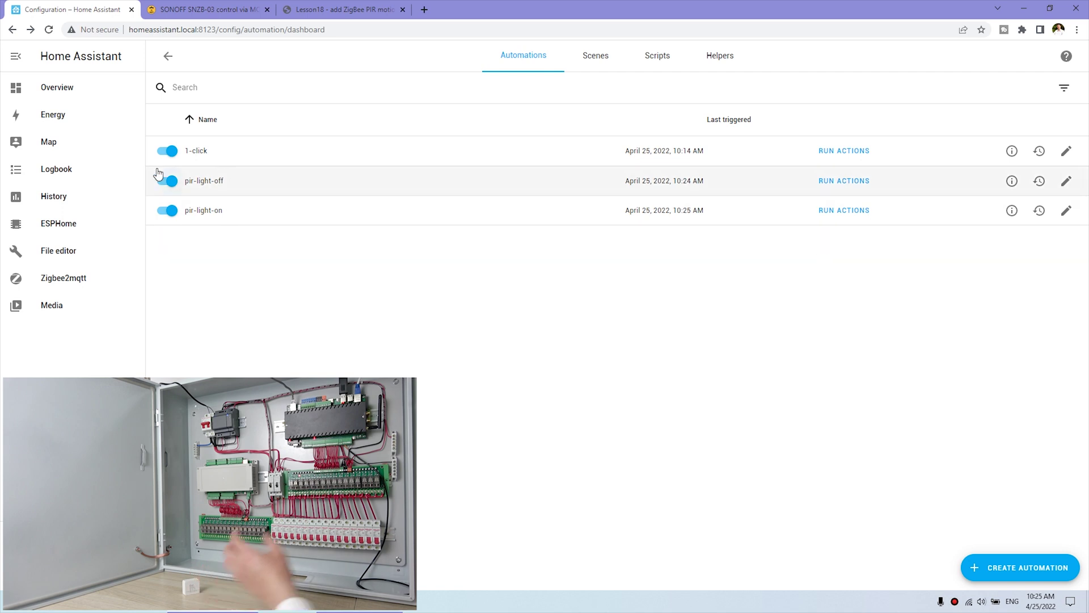
click(70, 93)
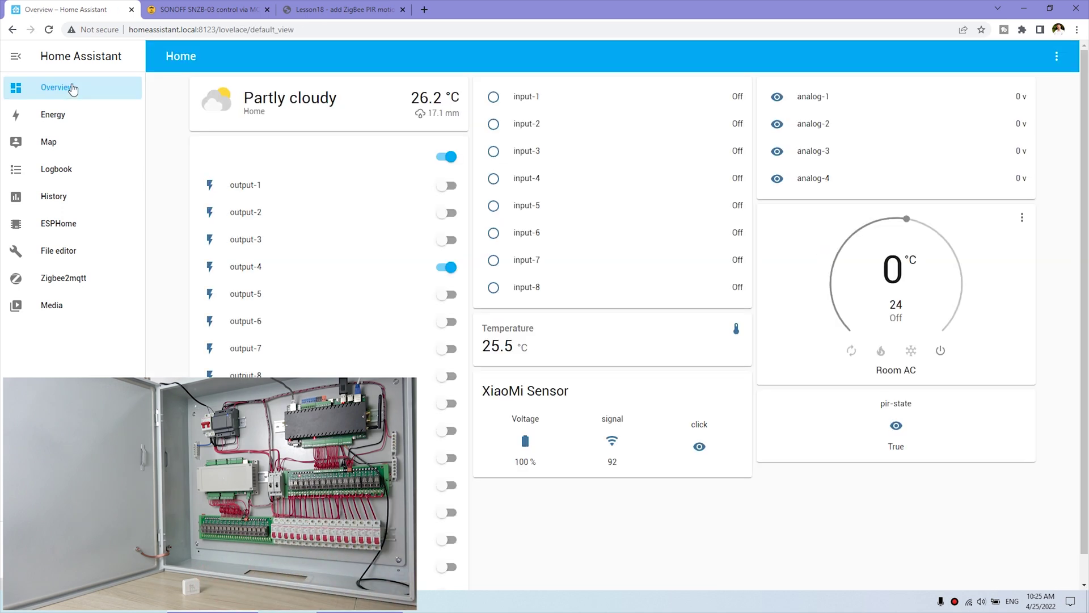